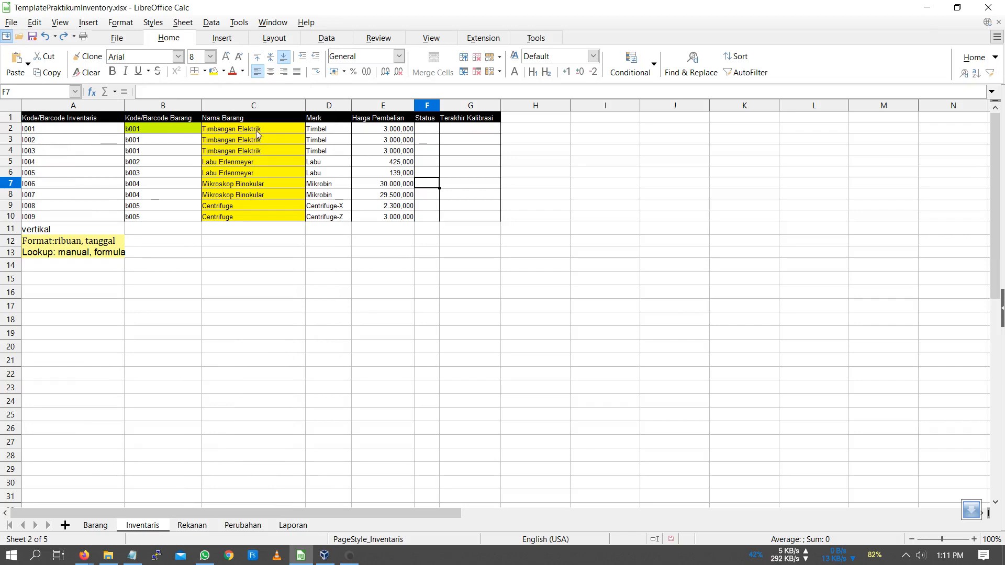
# - Switch to the Perubahan sheet and examine the date rules in the Catatan notes against the Tanggal 1, Tanggal 2 and Status cells
pyautogui.click(429, 127)
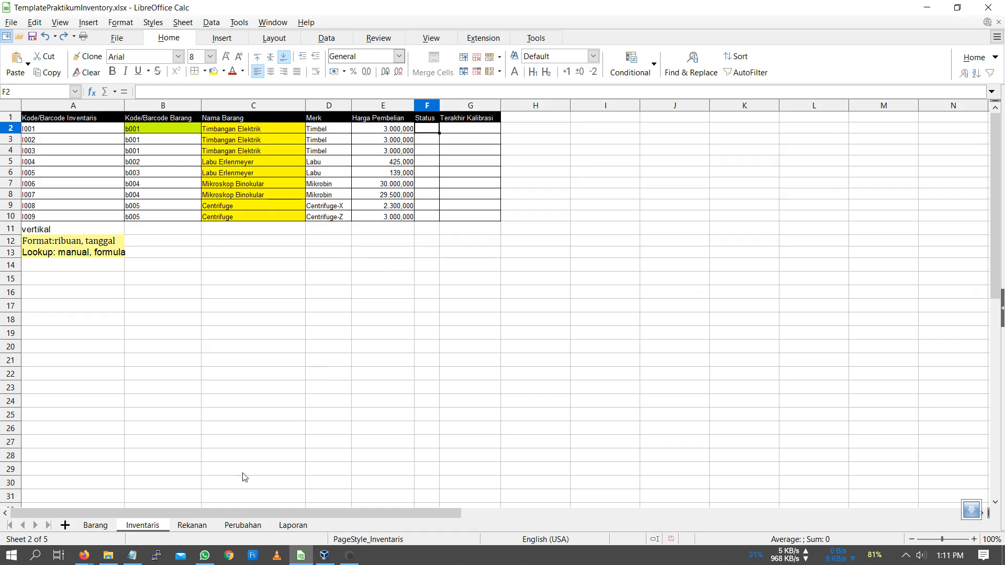
pyautogui.click(241, 525)
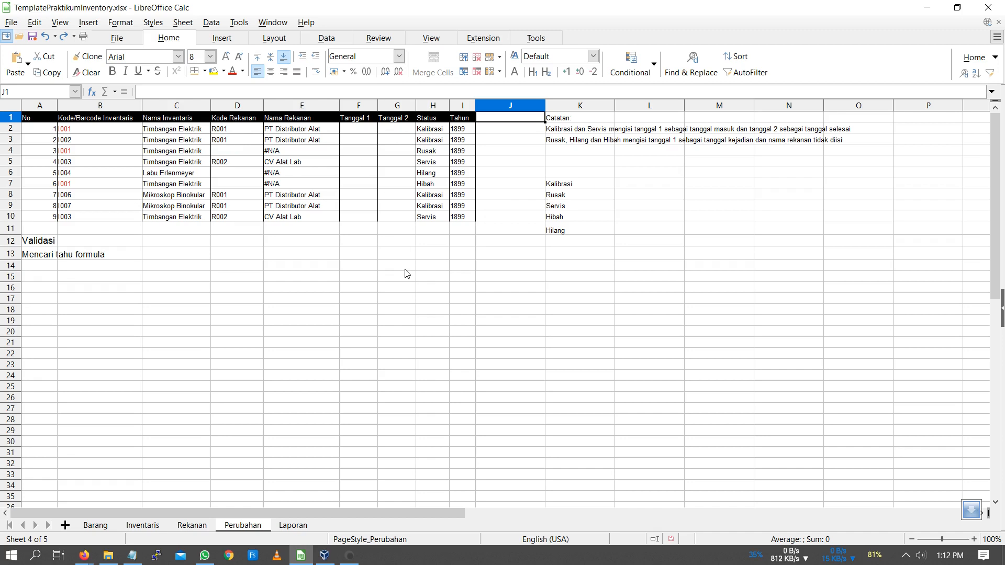
pyautogui.click(588, 135)
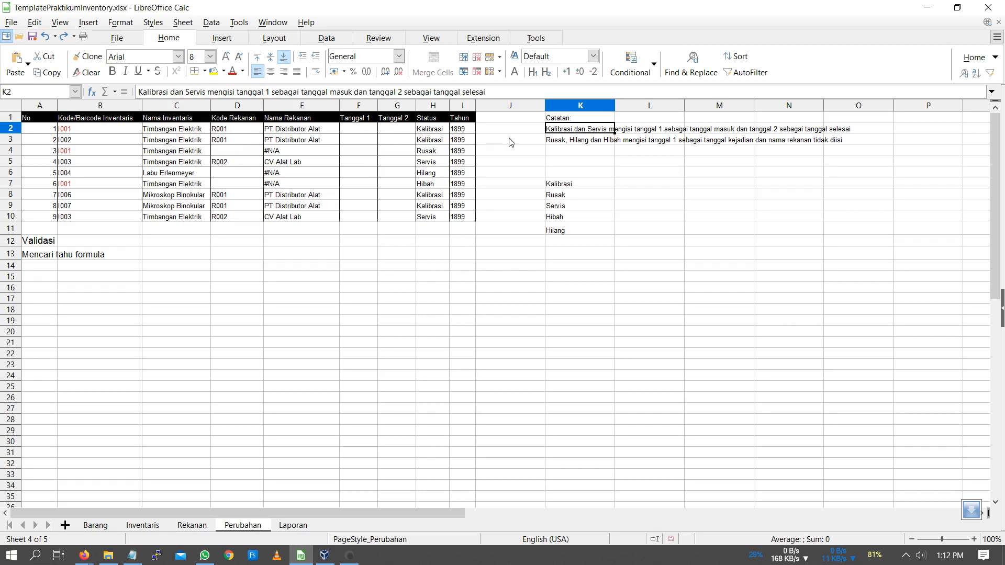
pyautogui.click(364, 131)
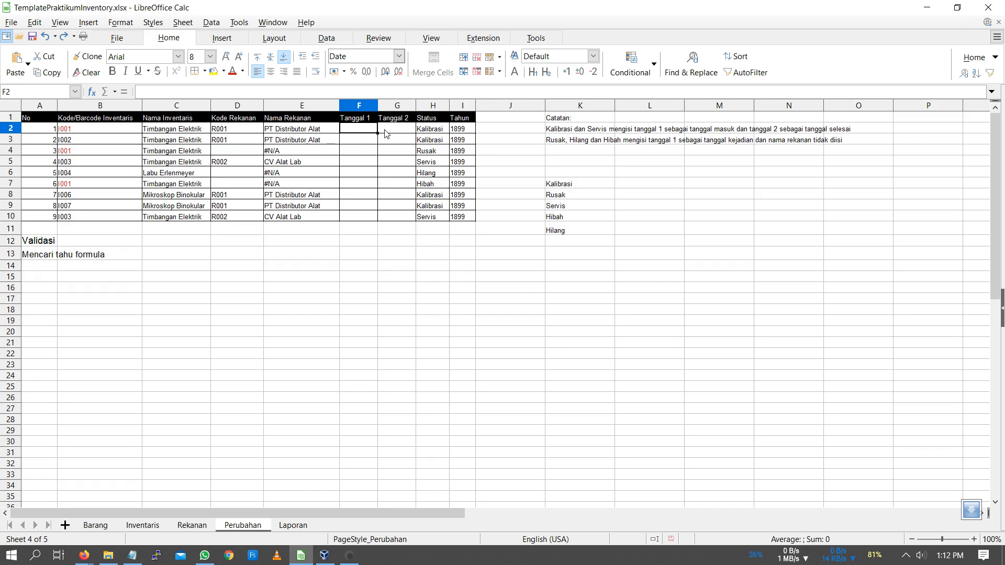
pyautogui.click(386, 133)
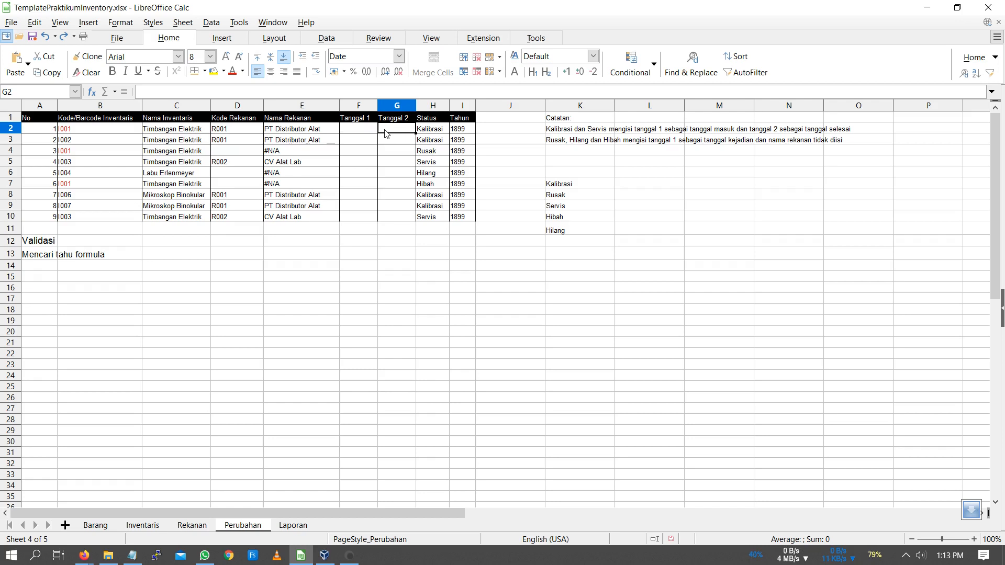
pyautogui.click(356, 152)
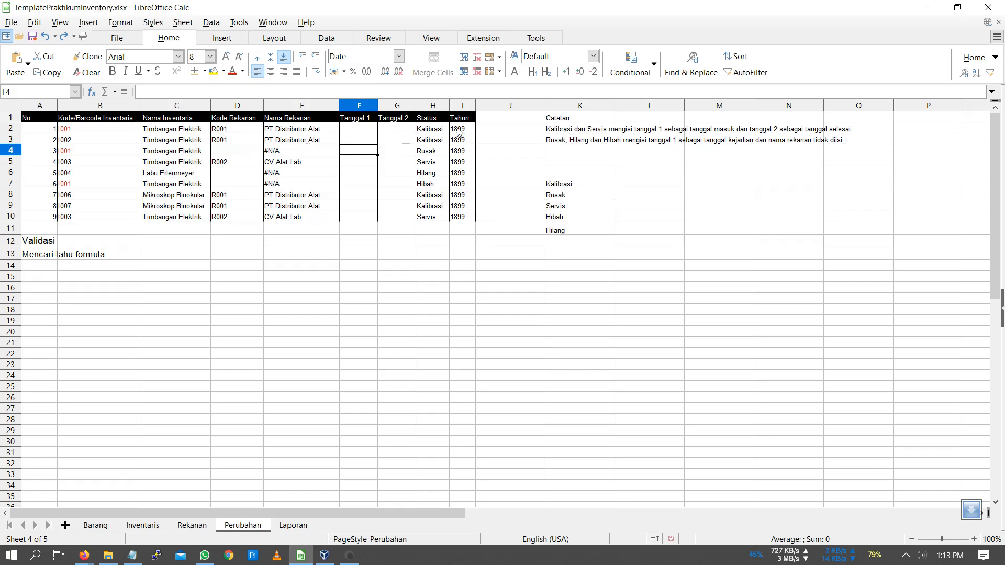
pyautogui.click(368, 132)
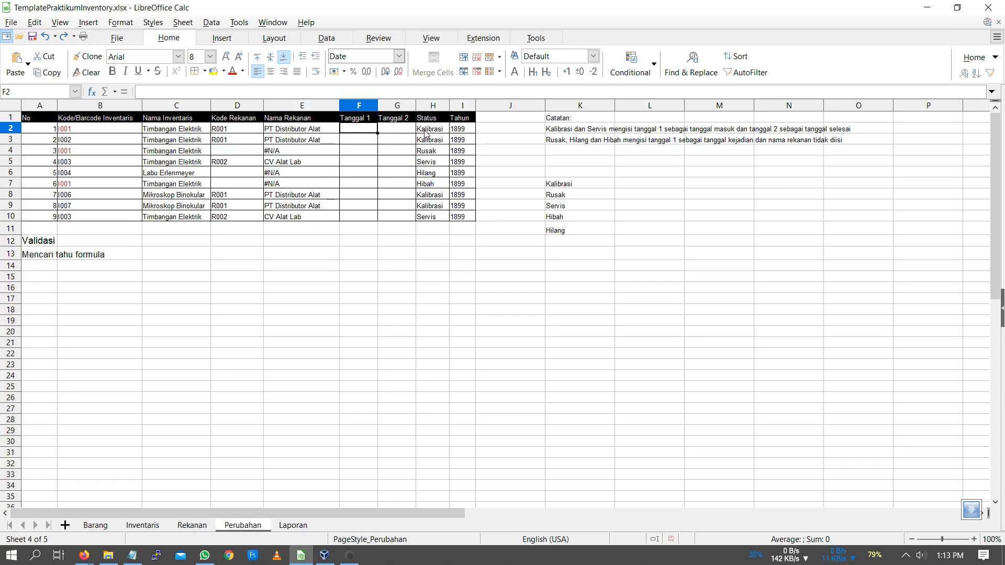
pyautogui.click(393, 134)
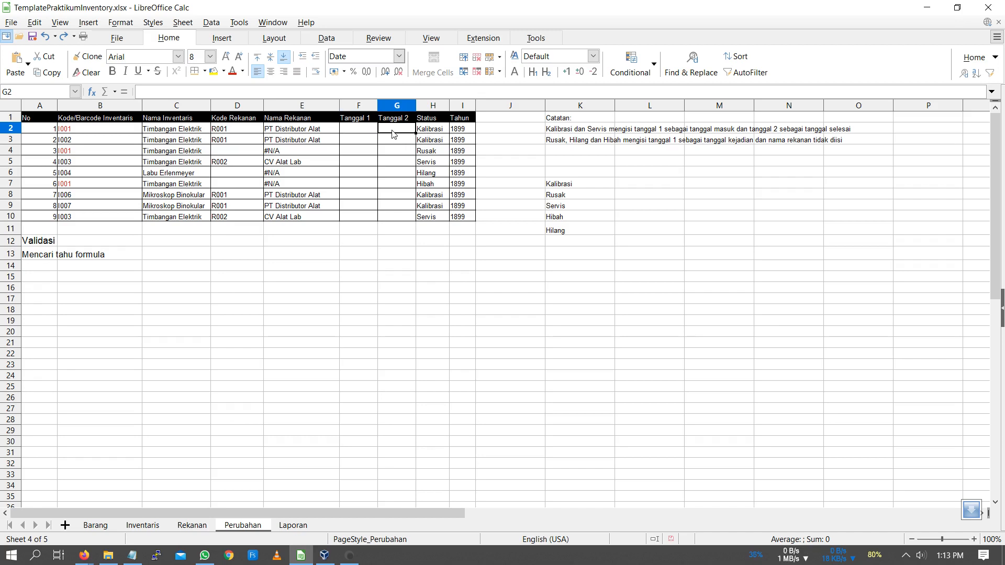
pyautogui.click(428, 163)
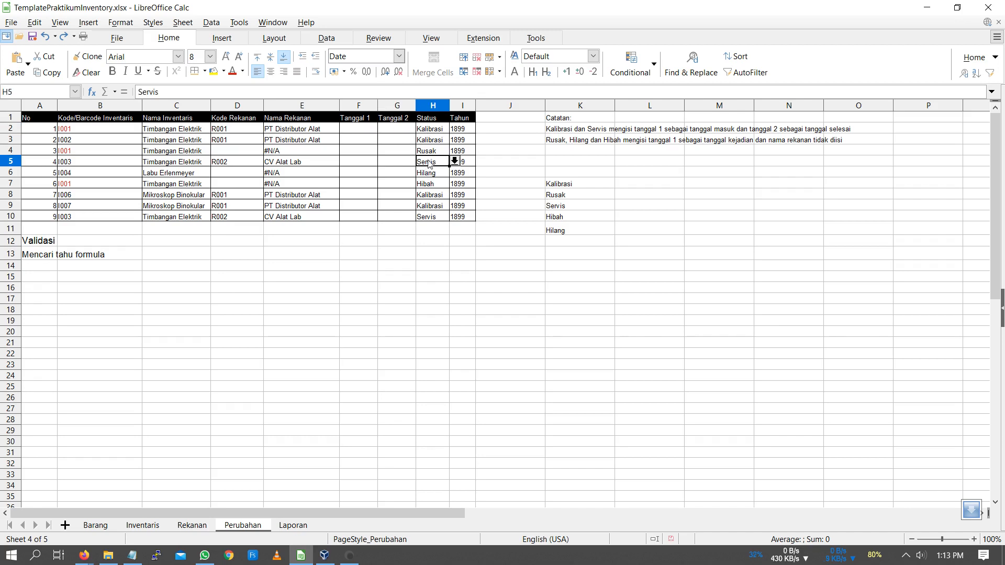
pyautogui.click(358, 162)
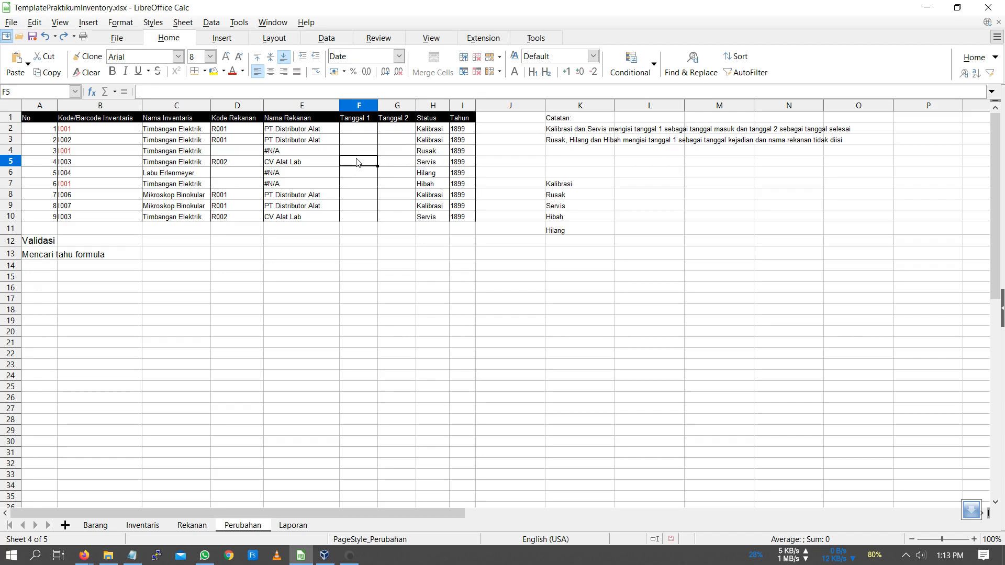
pyautogui.click(399, 163)
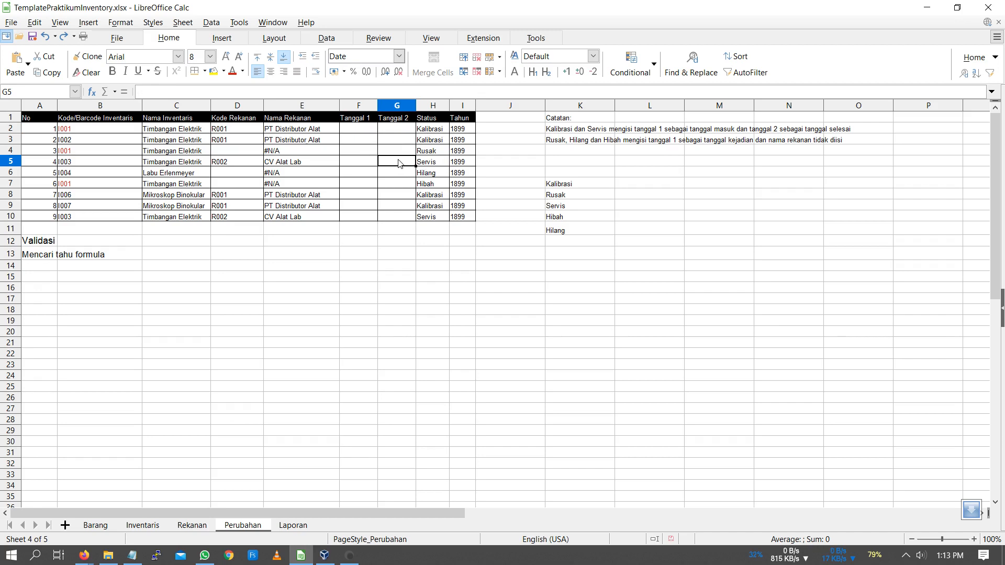
pyautogui.click(406, 131)
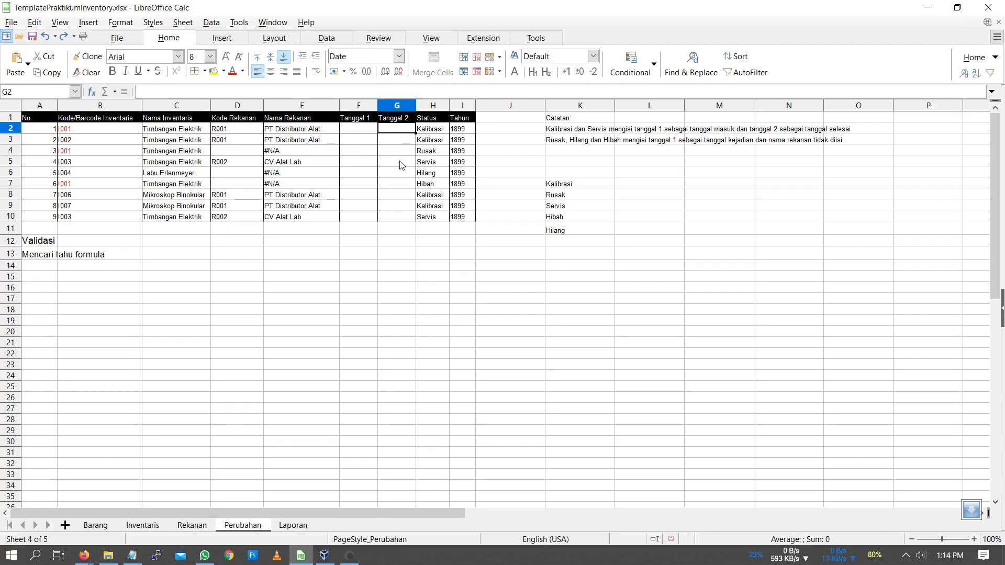
# - Insert a column directly after Tahun and give it the header Status Akhir
pyautogui.click(494, 107)
pyautogui.rightClick(495, 107)
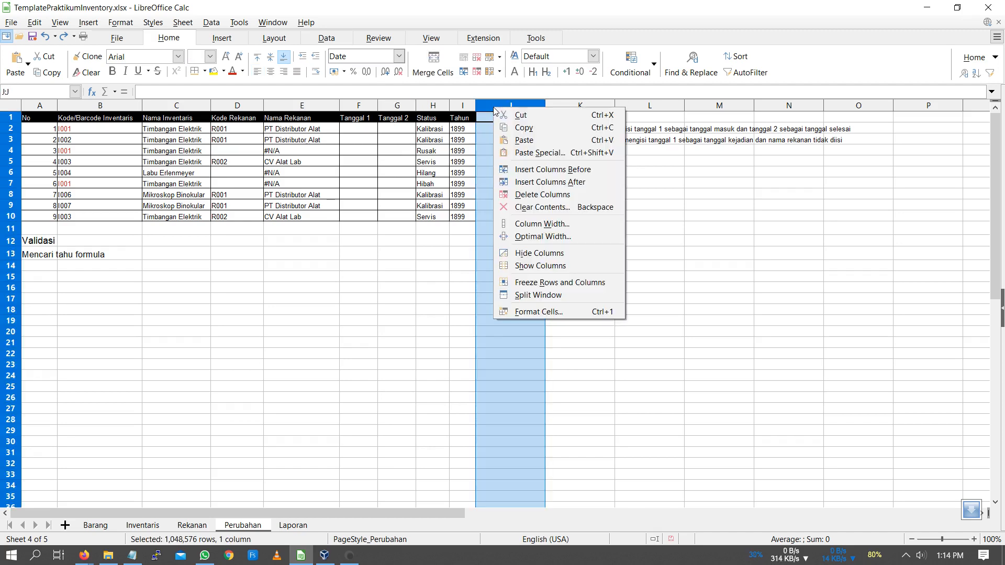
pyautogui.click(531, 169)
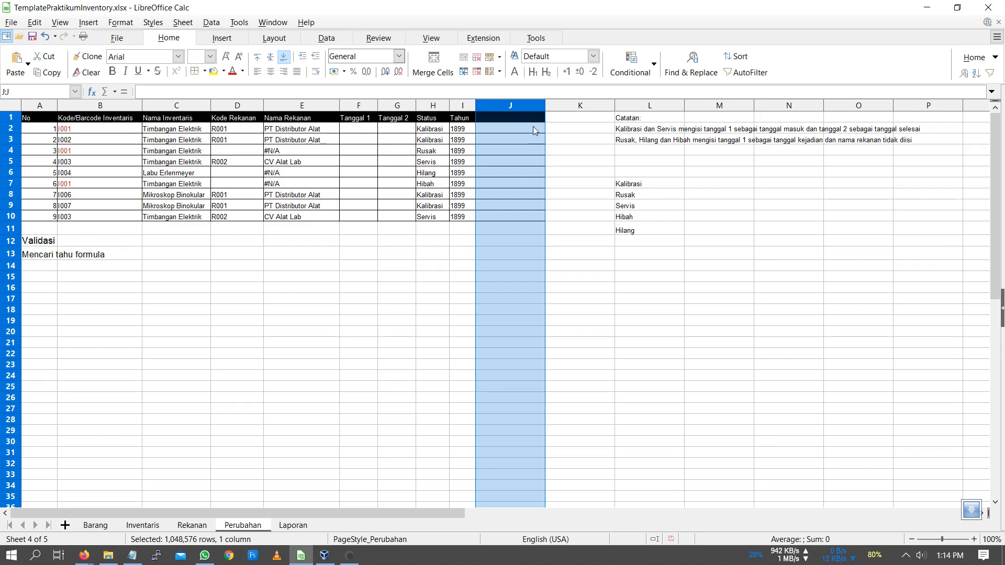
pyautogui.click(520, 134)
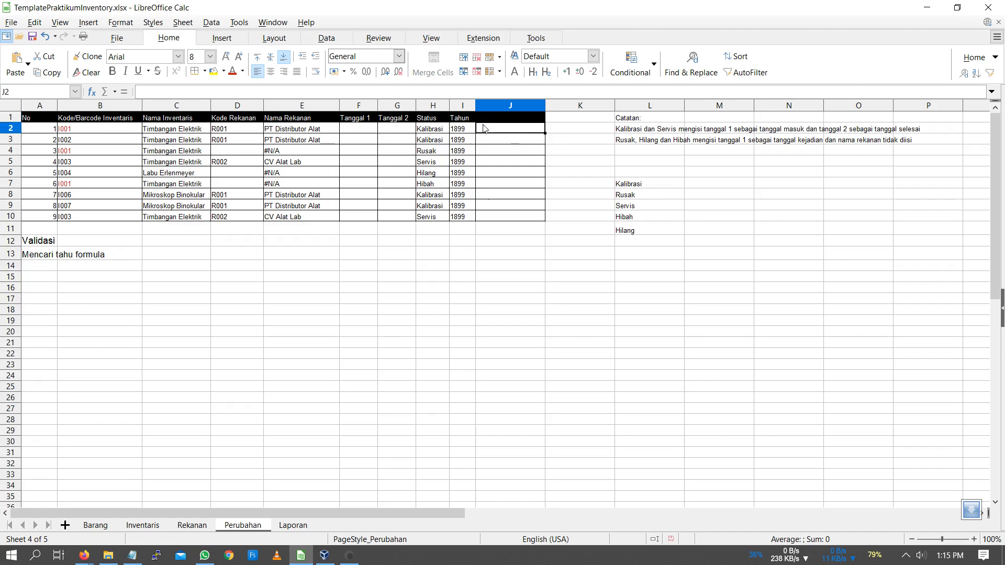
pyautogui.click(492, 121)
pyautogui.write('S')
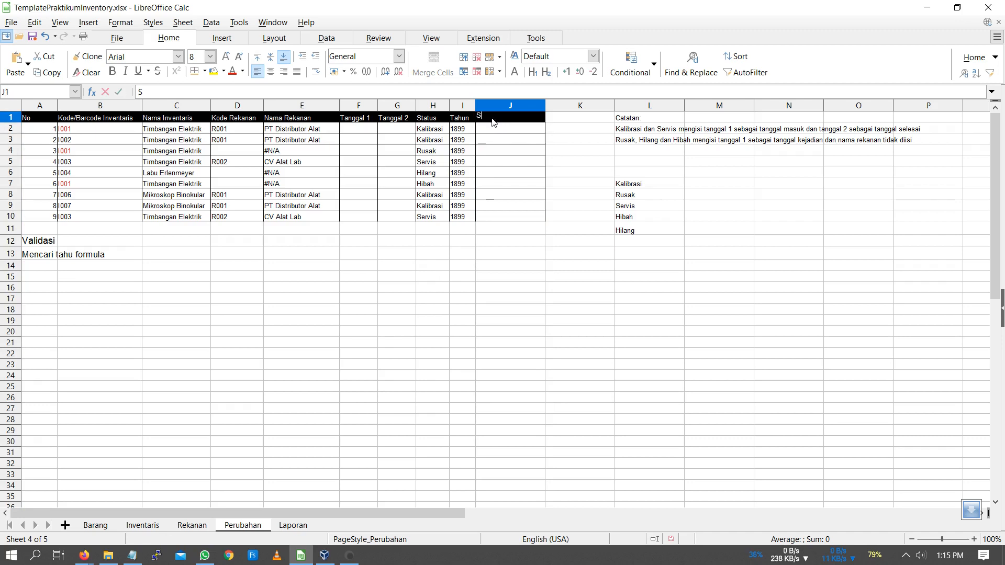
pyautogui.write('ta')
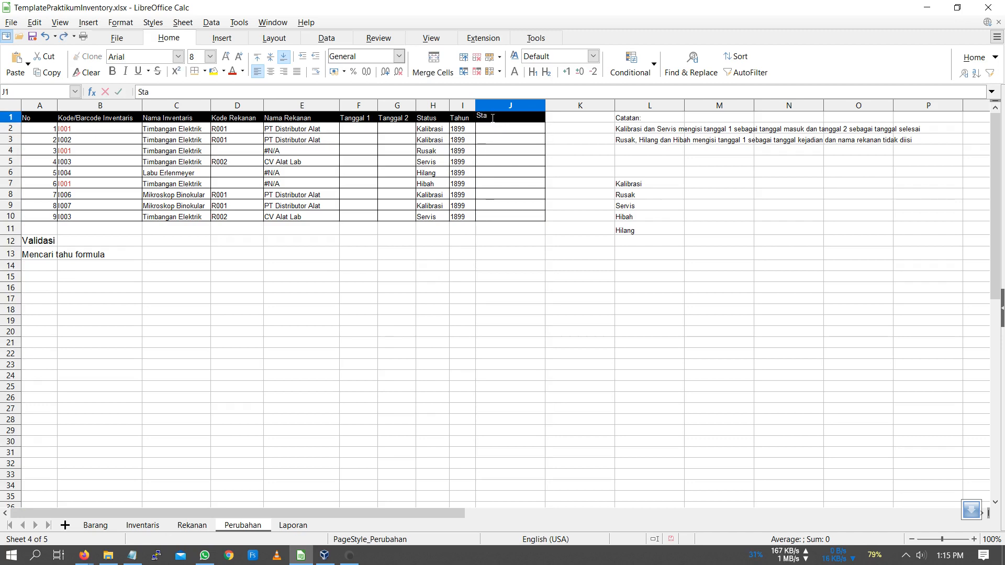
pyautogui.write('tus Akhr')
pyautogui.click(493, 133)
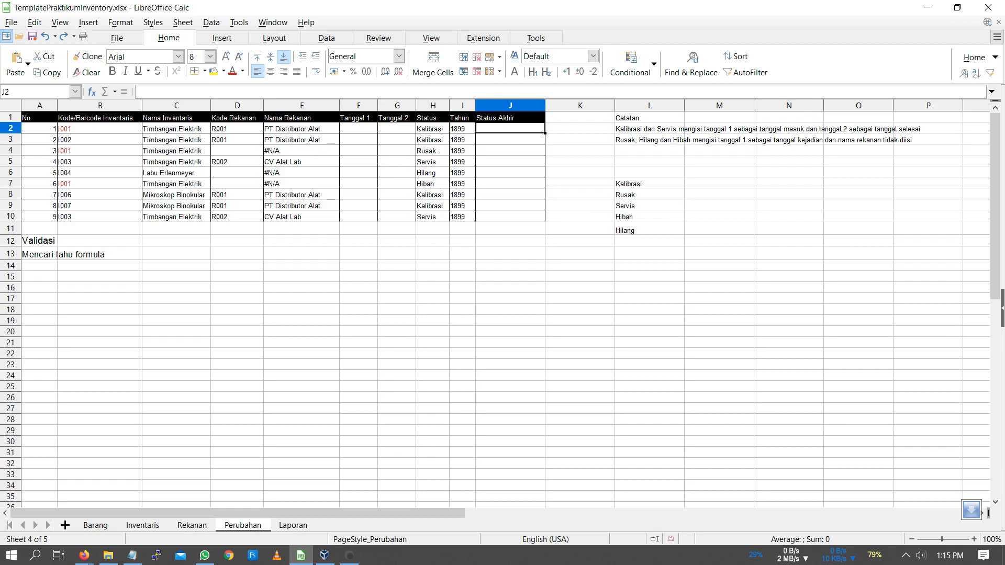
# - In an enlarged input line, enter the rule jika tanggal1 kosong, maka statusakhirnya "tanggal belum diisi" in the first Status Akhir cell, J2
pyautogui.click(993, 94)
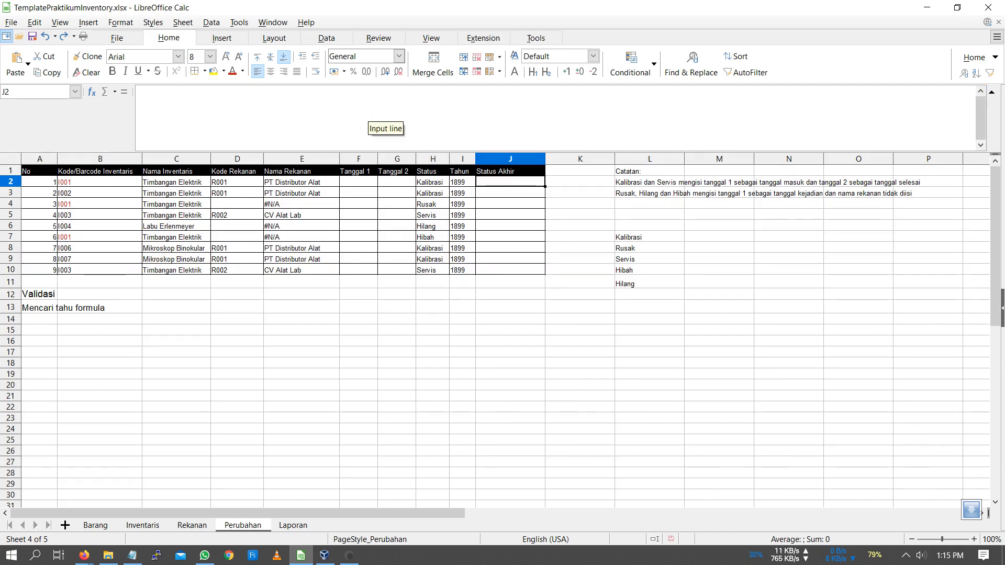
pyautogui.click(383, 118)
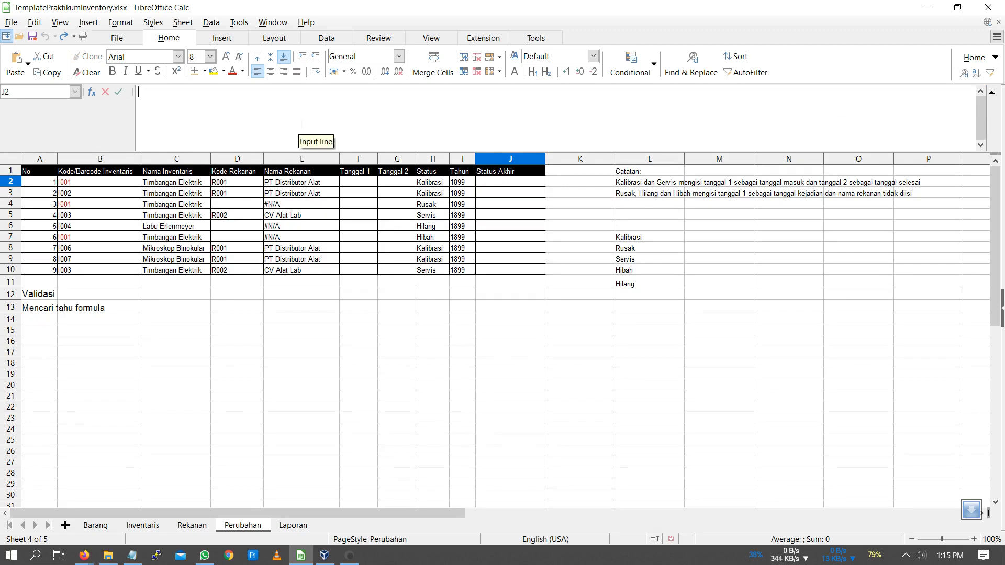
pyautogui.write('Jika')
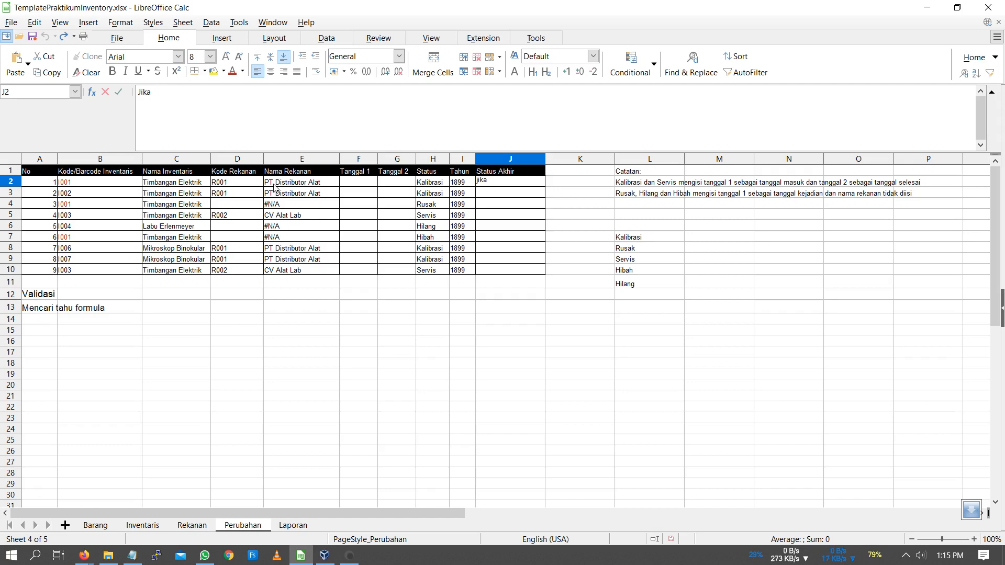
pyautogui.click(350, 185)
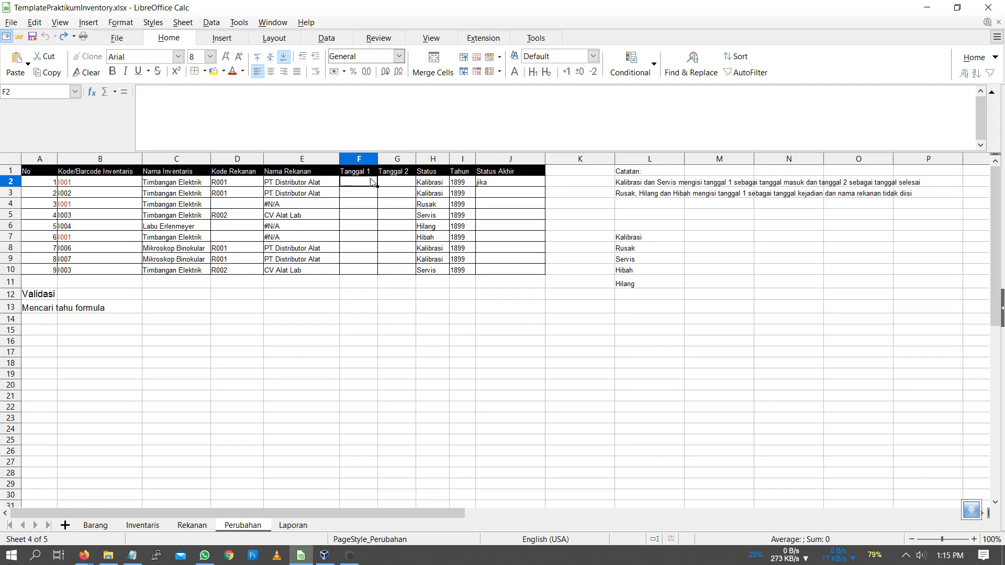
pyautogui.click(516, 184)
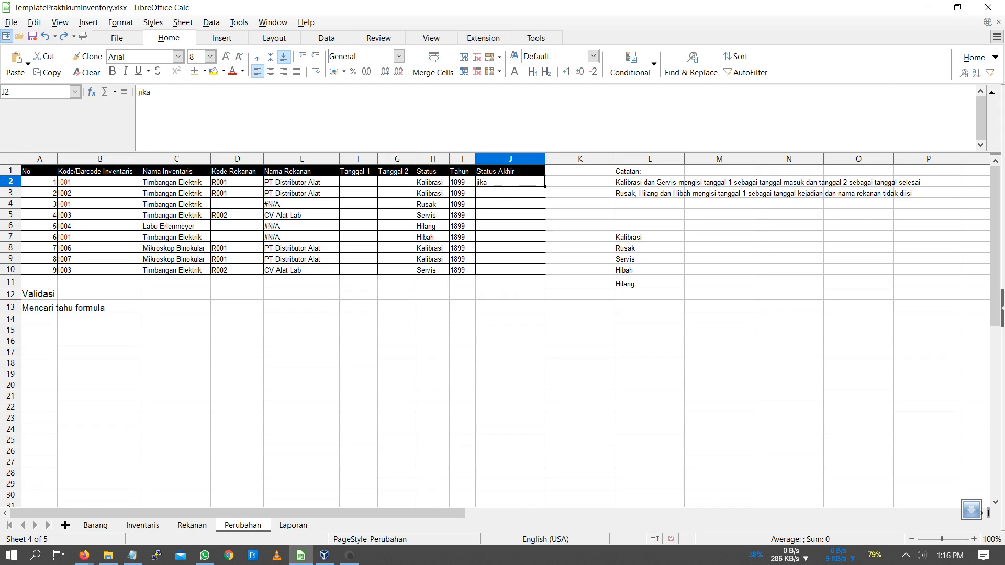
pyautogui.click(330, 114)
pyautogui.write('tan')
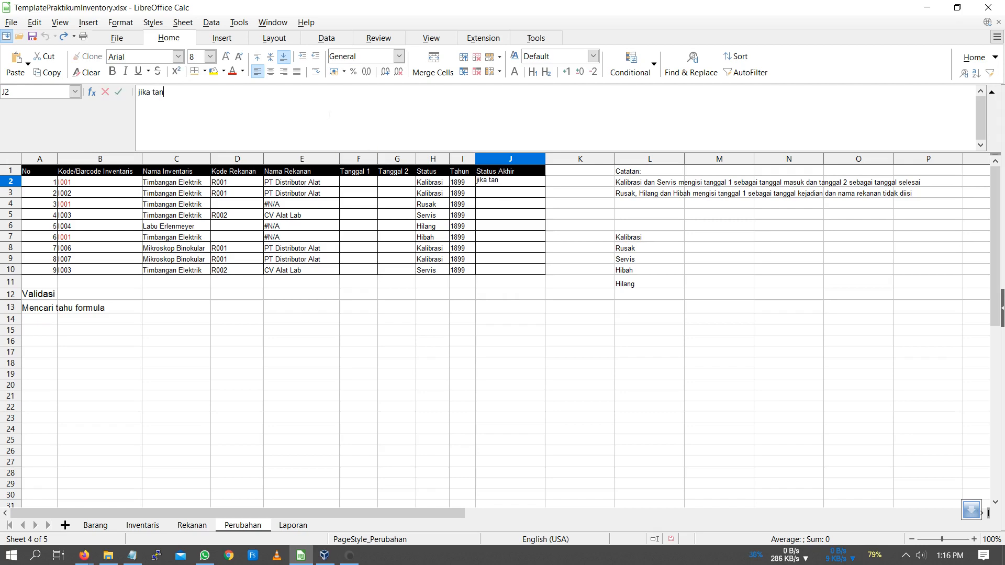
pyautogui.write('ggal1 koso')
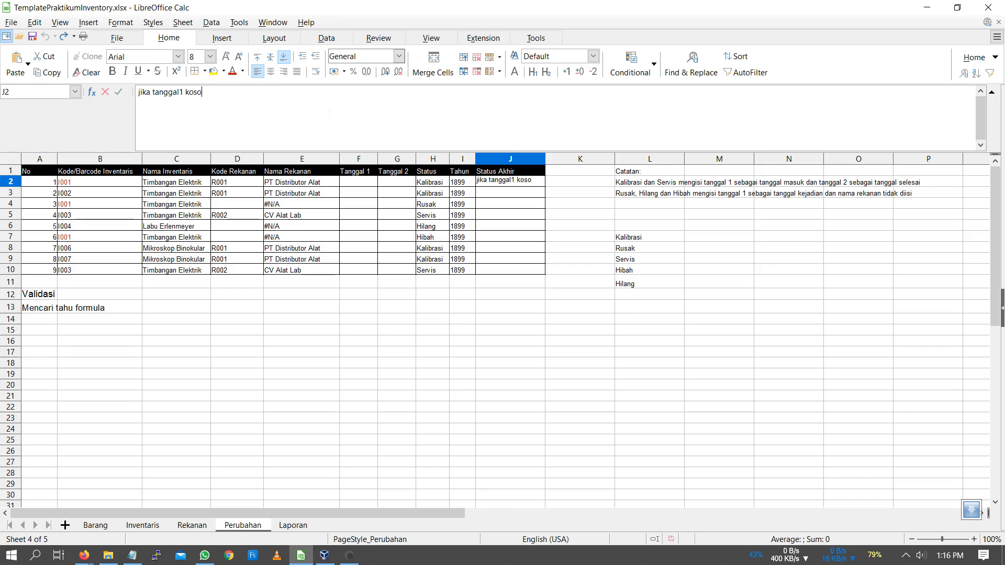
pyautogui.write('ng, maka statusakhirnya')
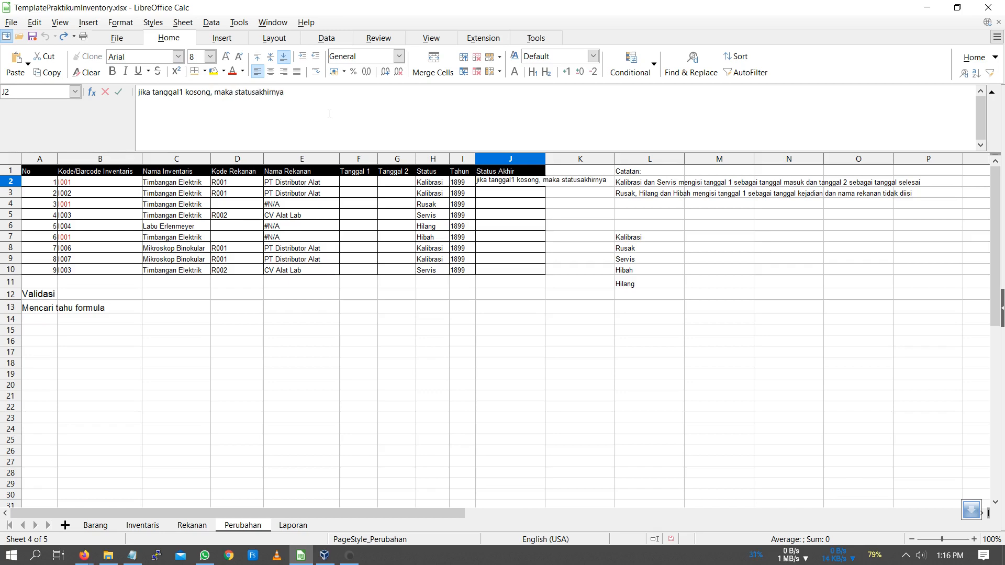
pyautogui.write(' "tanggal bel')
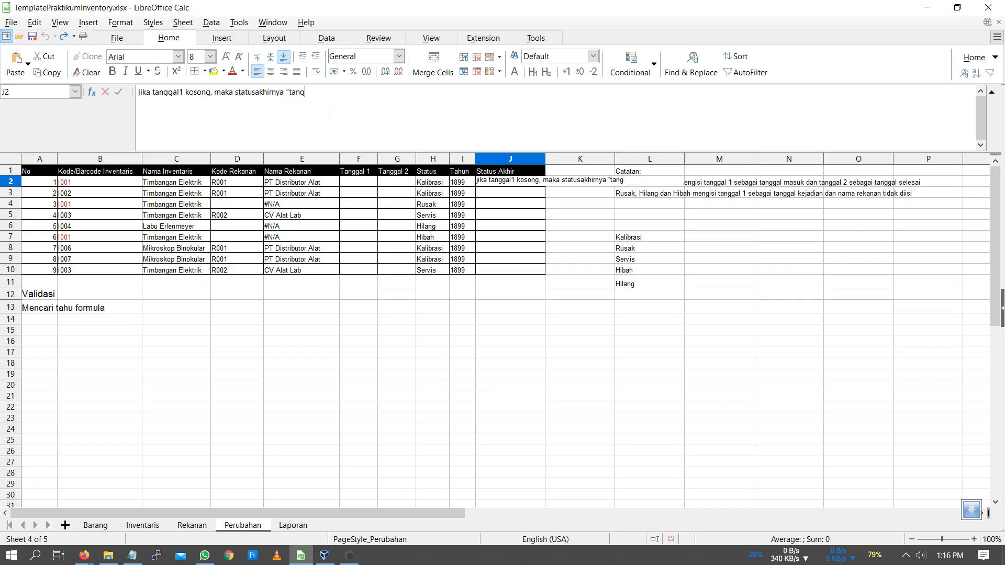
pyautogui.write('um diisi”')
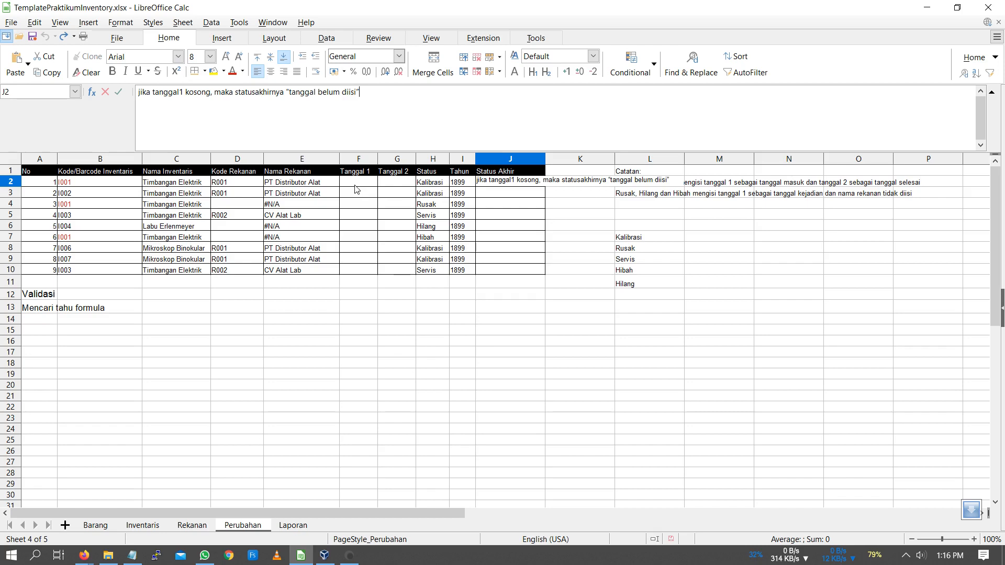
pyautogui.click(393, 184)
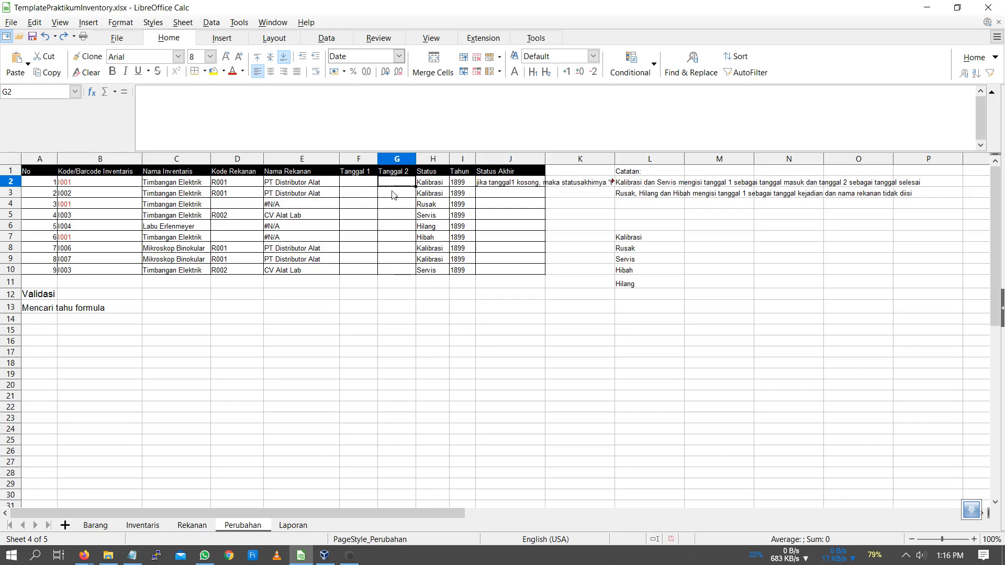
pyautogui.click(393, 216)
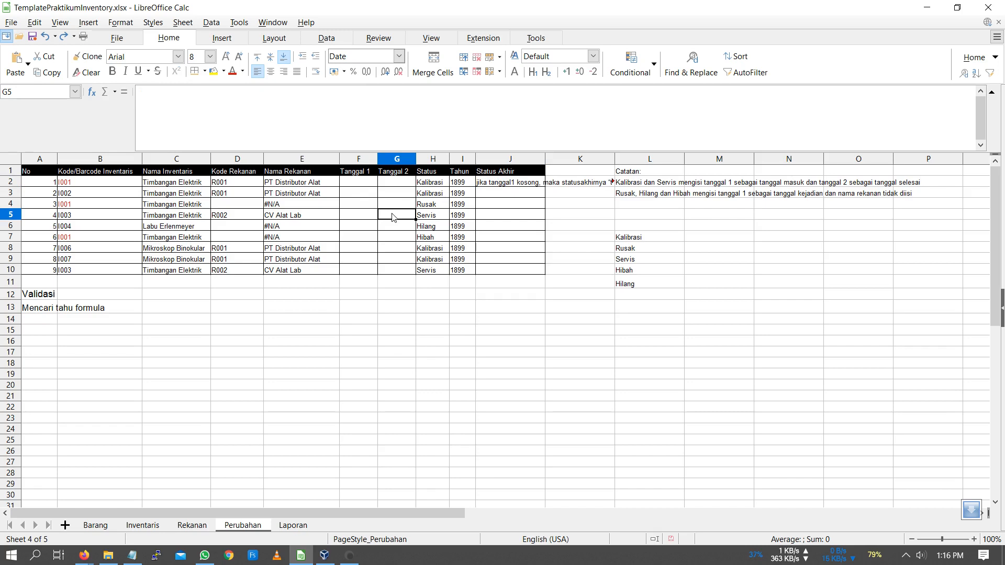
pyautogui.click(393, 183)
pyautogui.click(391, 217)
pyautogui.click(511, 184)
pyautogui.click(391, 98)
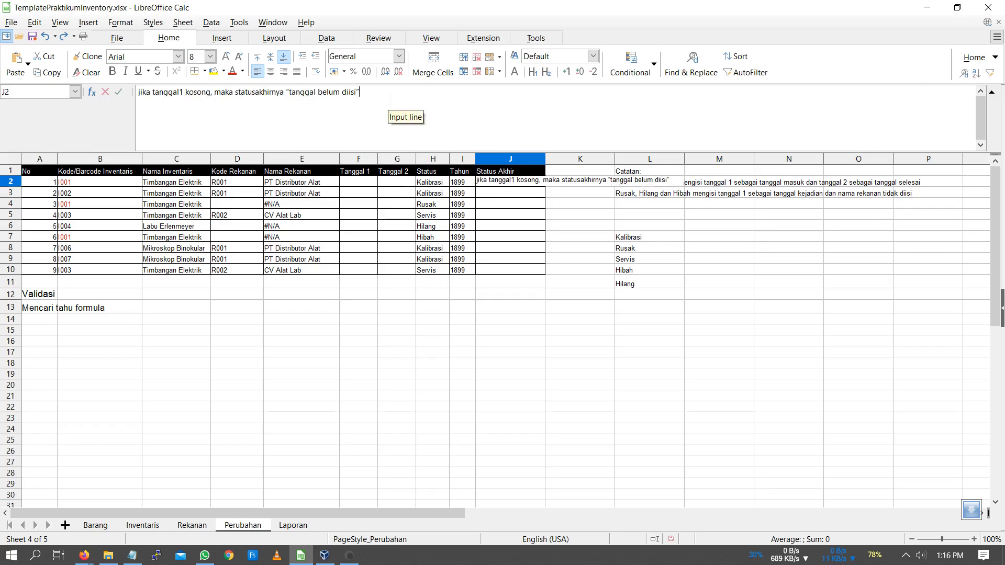
pyautogui.press('Return')
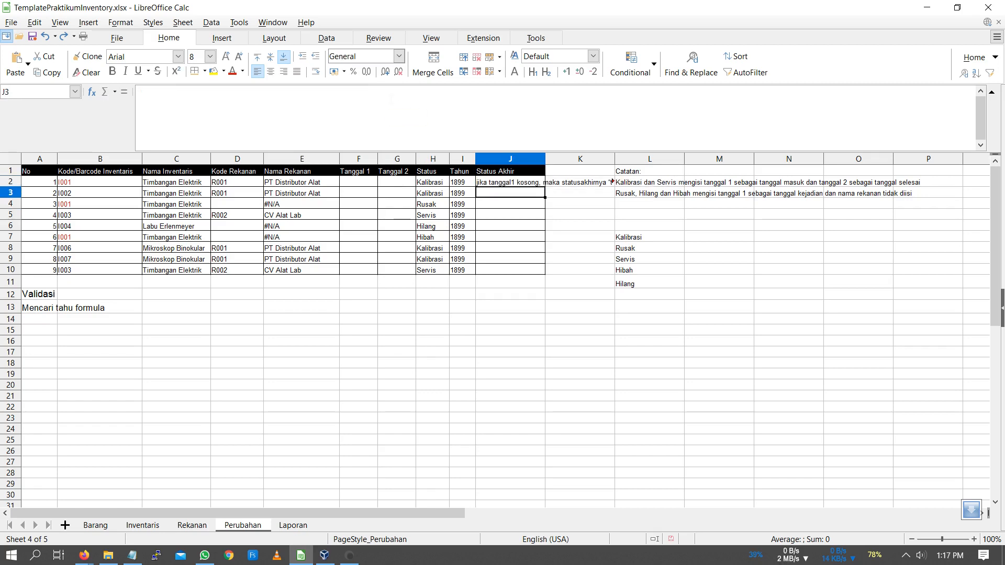
# - Add a second line to the rule in J2 reading Selain itu jika status kalibrasi atau servis, maka:
pyautogui.click(516, 182)
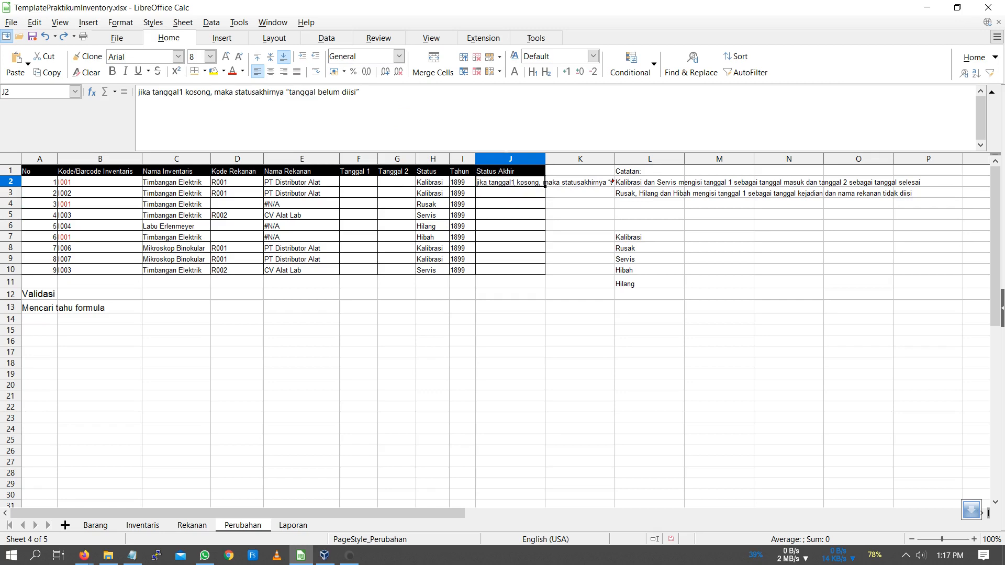
pyautogui.click(482, 110)
pyautogui.hotkey('ctrl', 'Return')
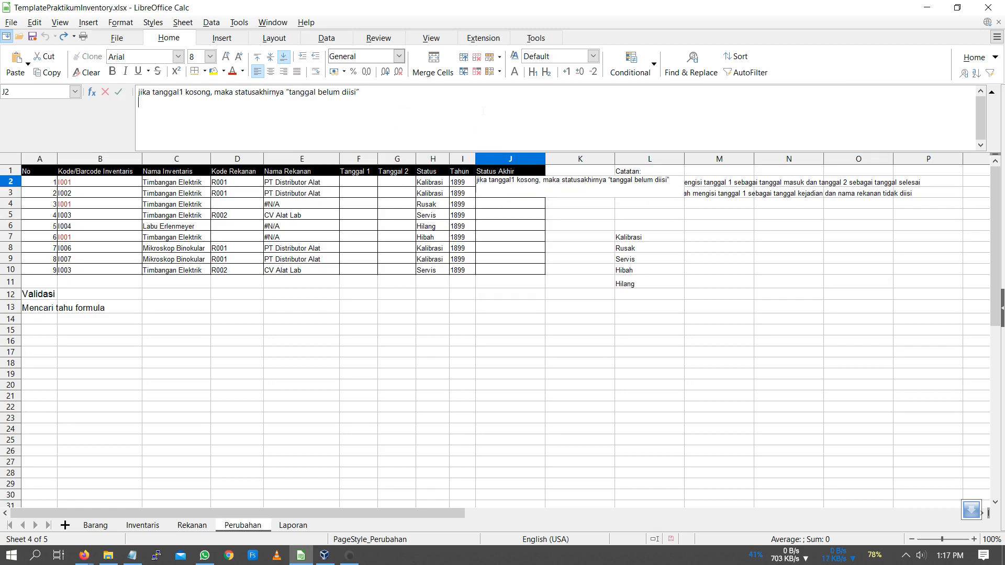
pyautogui.write('si” Selain')
pyautogui.write(' itu')
pyautogui.write(' jika stat')
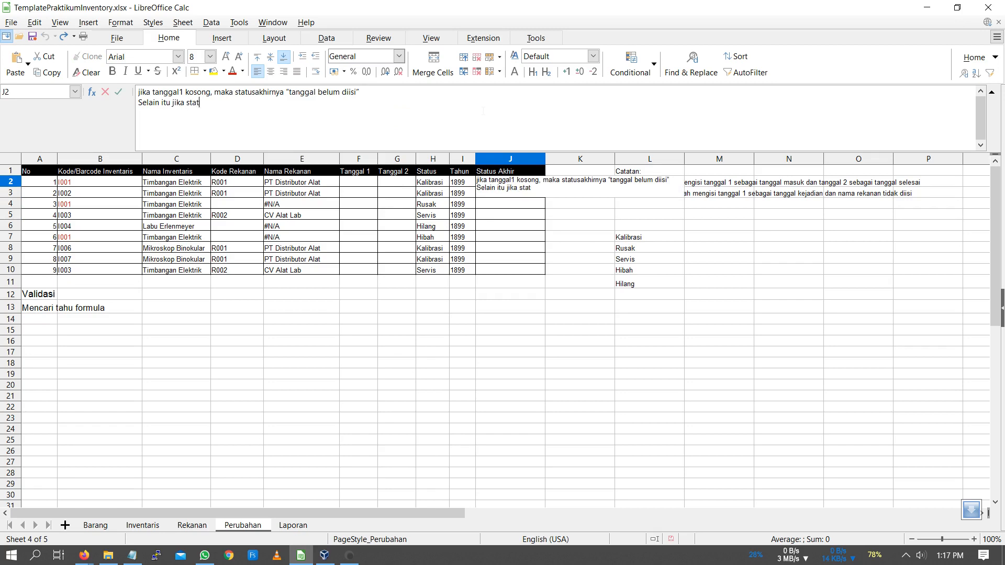
pyautogui.write('us kalibrasi atau ser')
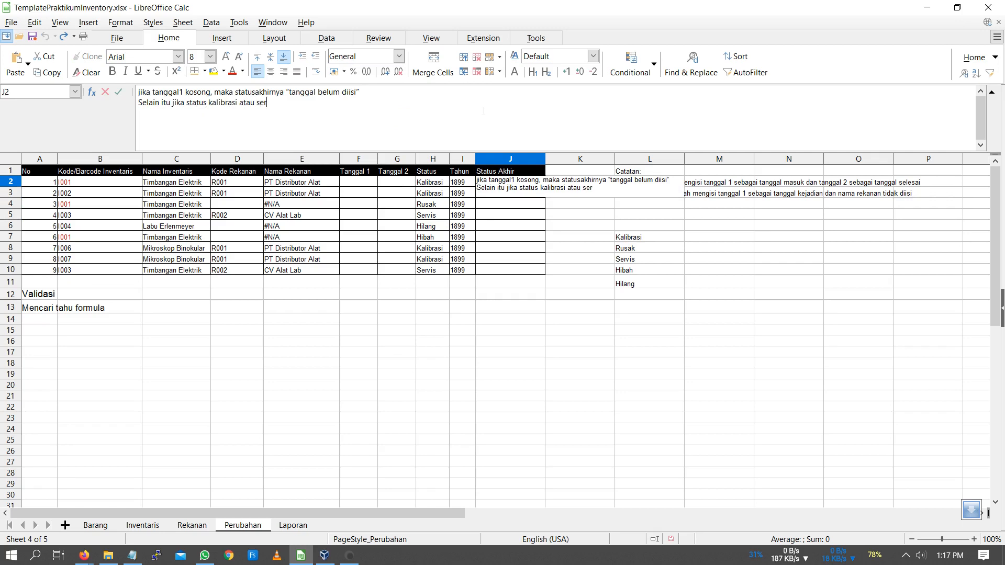
pyautogui.write('vis, maka:')
pyautogui.hotkey('ctrl', 'Return')
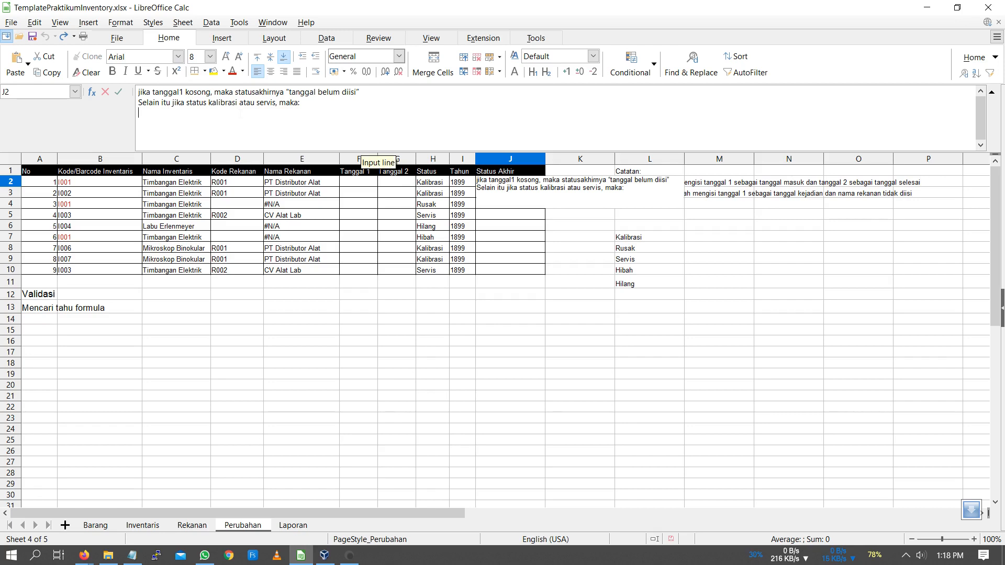
# - Add the indented line Jika tanggal2 kosong, maka statusakhir-nya sama dengan status, selain itu statusakhir-nya "baik" below the kalibrasi/servis condition in J2
pyautogui.write('Jika t')
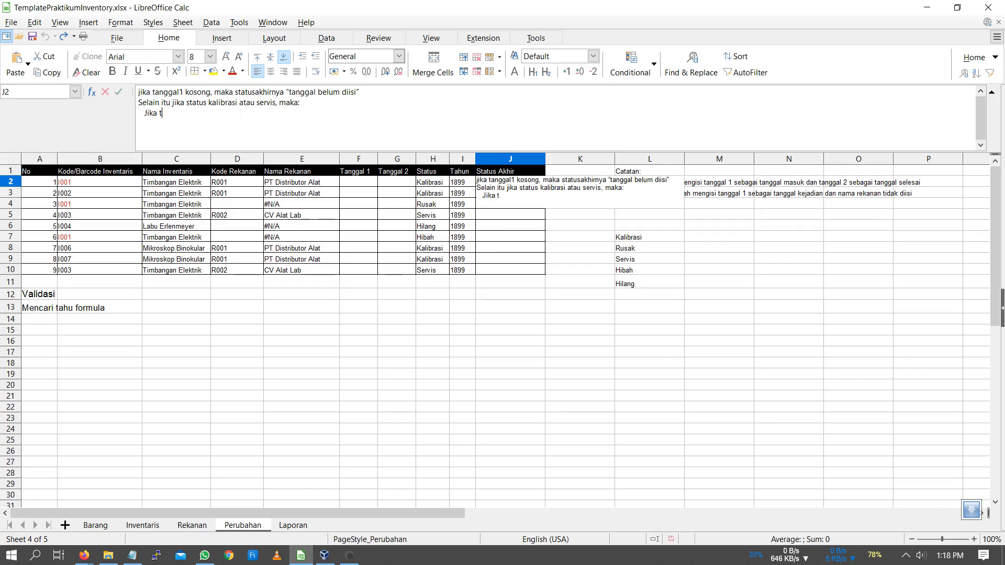
pyautogui.write('anggal2 kosong')
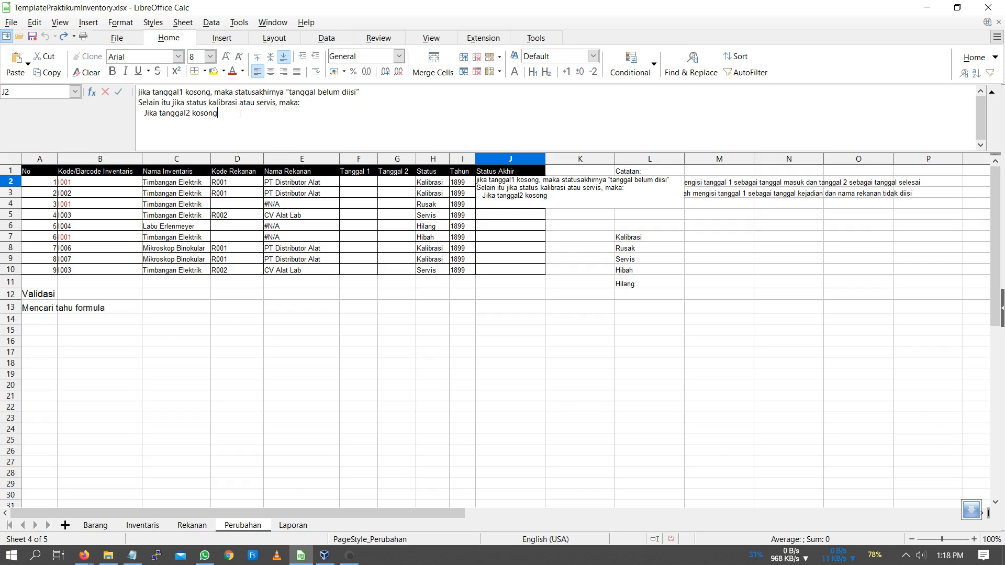
pyautogui.write(', maka statusakhir')
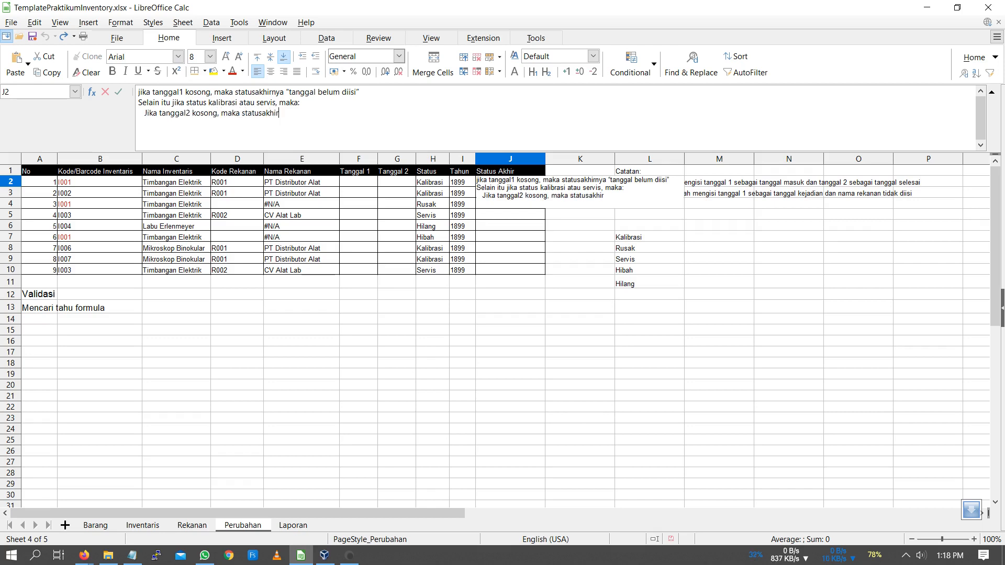
pyautogui.write('-nya sama dn')
pyautogui.write('gan s')
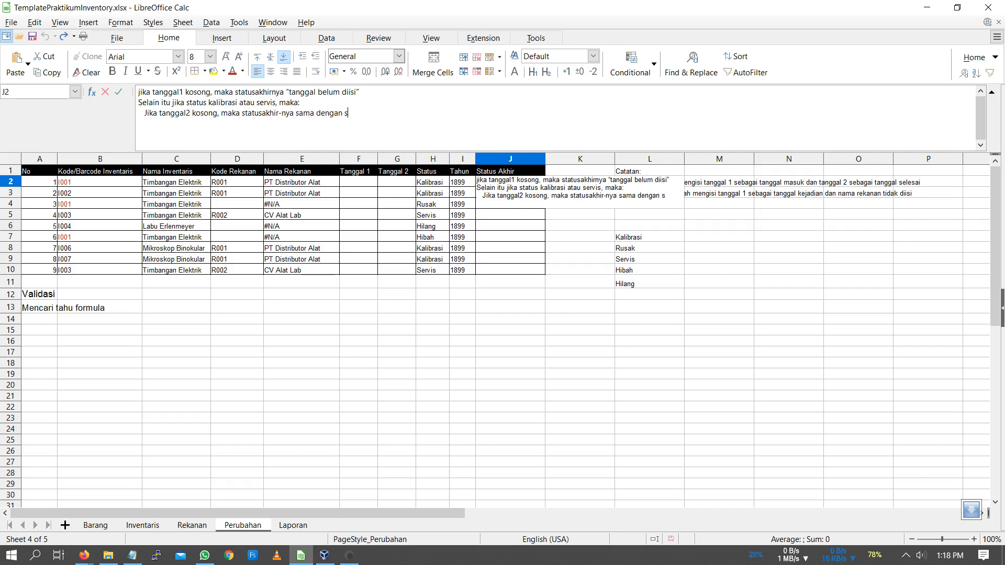
pyautogui.write('tatus, se')
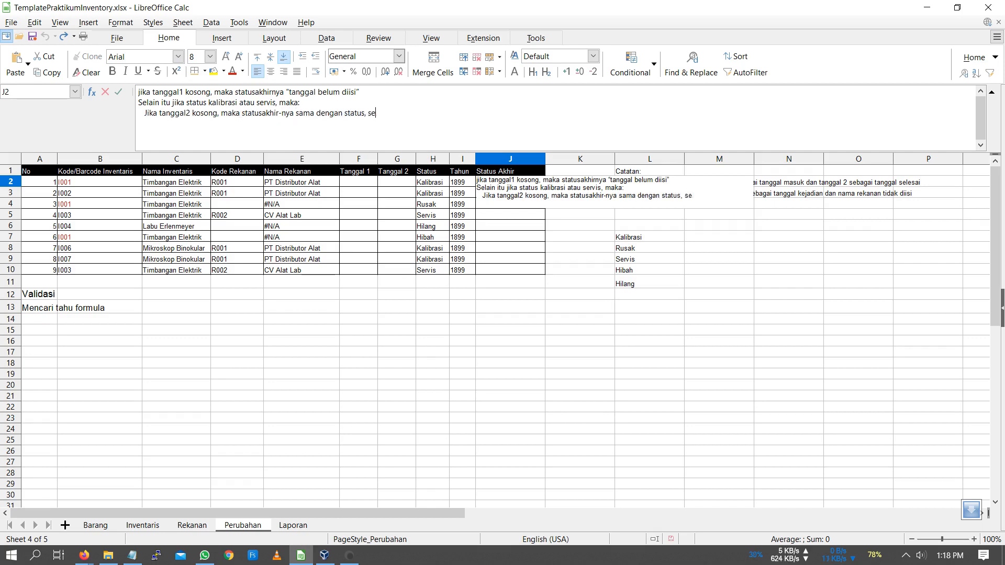
pyautogui.write('lain itu statusakhir')
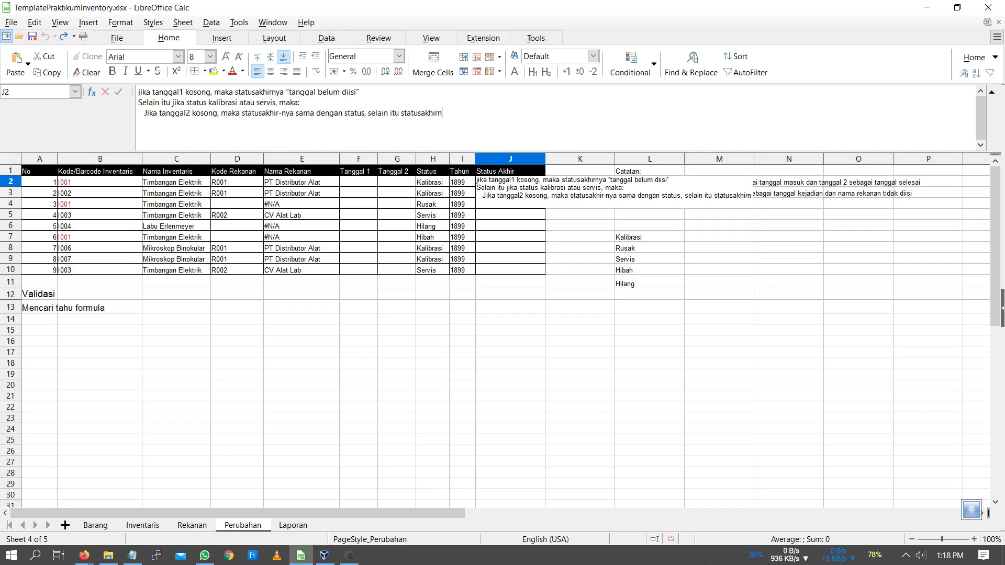
pyautogui.write('-nya ')
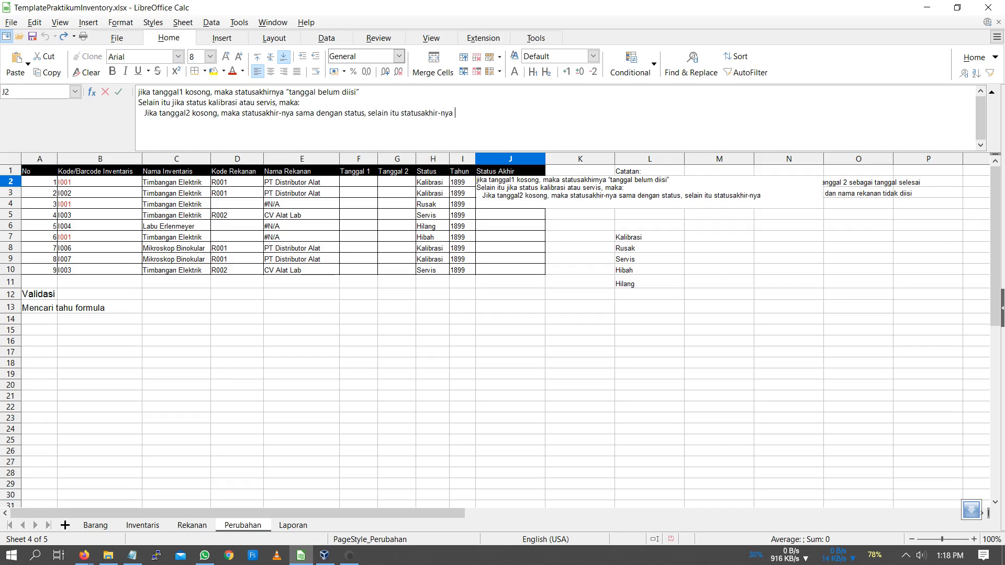
pyautogui.write('"baik"')
# - Add the closing fallback line Selain itu statusakhir-nya sama dengan status to the rule in J2
pyautogui.write('selain')
pyautogui.write(' itu')
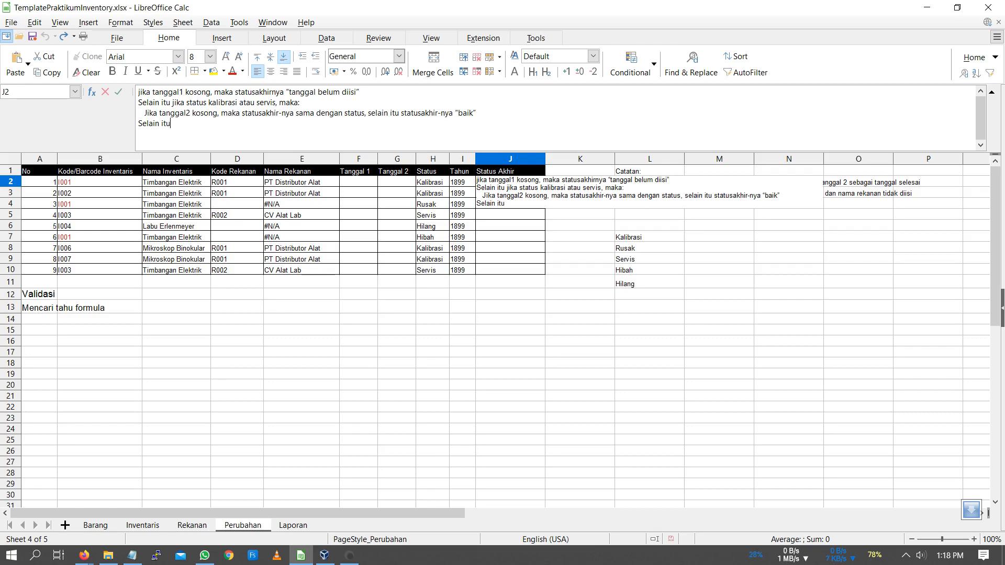
pyautogui.write(' statusakhir-n')
pyautogui.press('BackSpace')
pyautogui.write('-nya s')
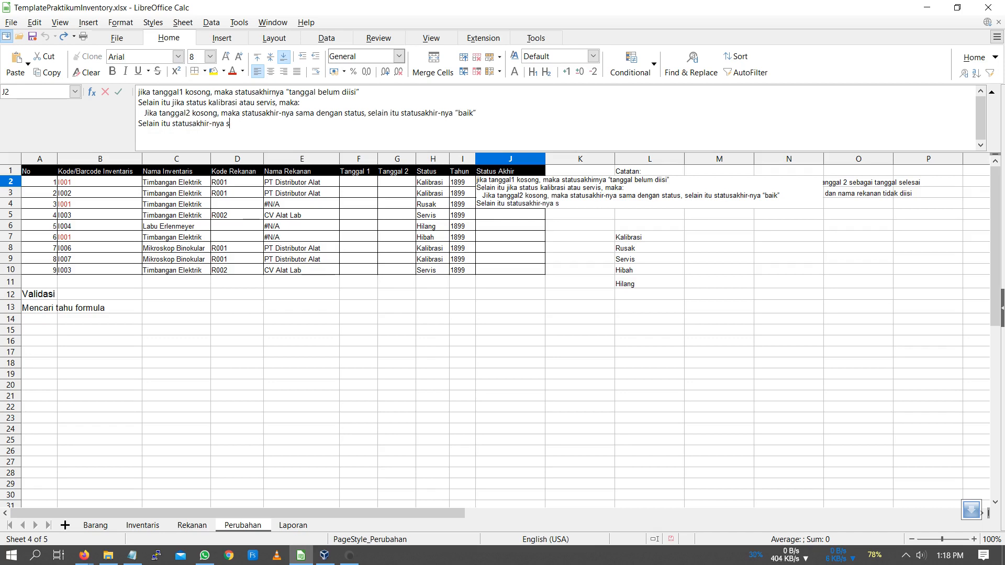
pyautogui.write('ama dengan status')
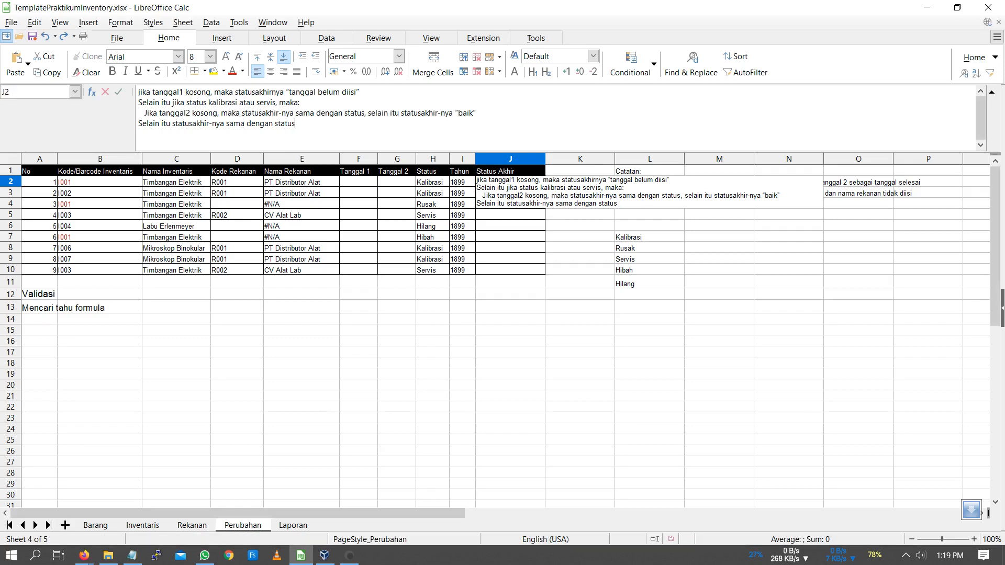
# - Add two reference lines under the rule in J2, JIKA A MAKA B SELAIN ITU C and an aligned IF (A , B , C)
pyautogui.hotkey('ctrl', 'Return')
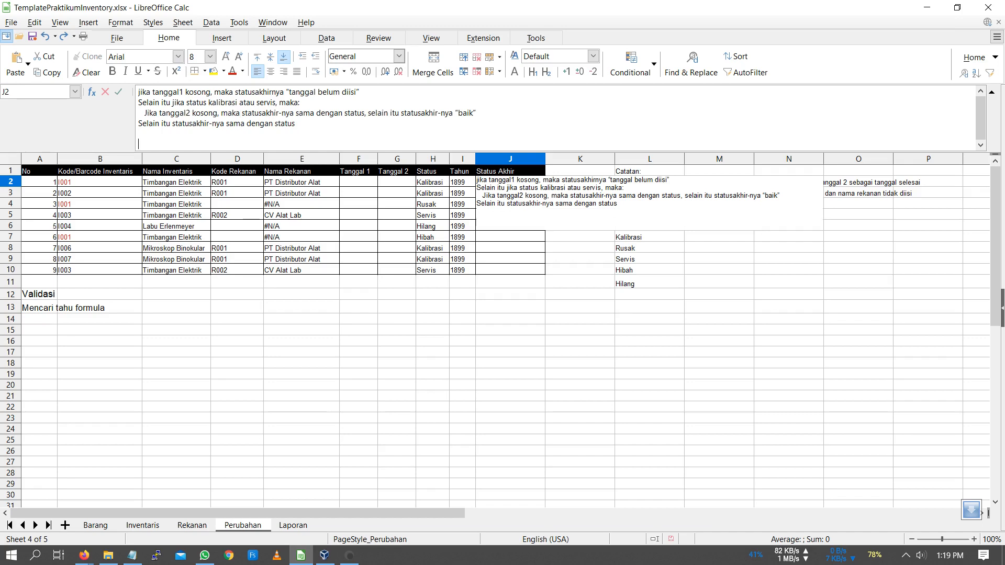
pyautogui.hotkey('ctrl', 'Return')
pyautogui.write('jika')
pyautogui.press('BackSpace')
pyautogui.press('BackSpace')
pyautogui.press('BackSpace')
pyautogui.press('BackSpace')
pyautogui.press('BackSpace')
pyautogui.write('JIKA A MAKA B SELAIN ITU C ')
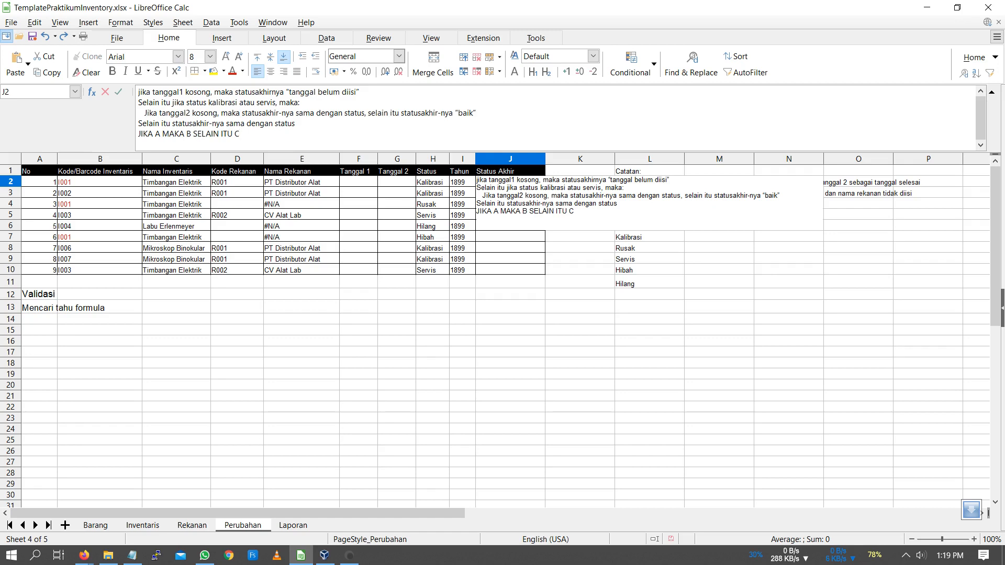
pyautogui.write('IF     (A ,          B ,                   C)')
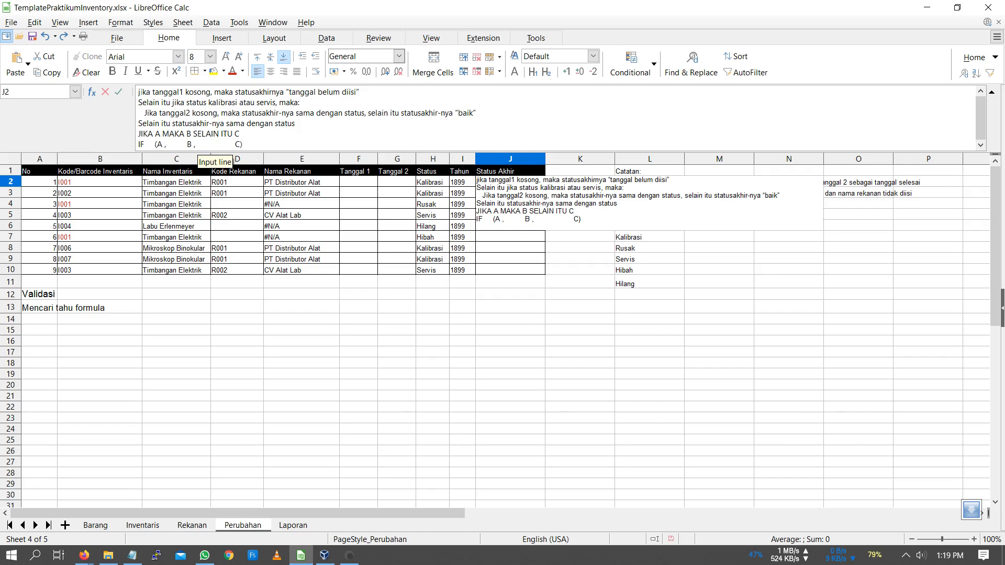
# - In the first line of J2, replace jika tanggal1 kosong with the formula opening if(isblank(F2)
pyautogui.doubleClick(141, 93)
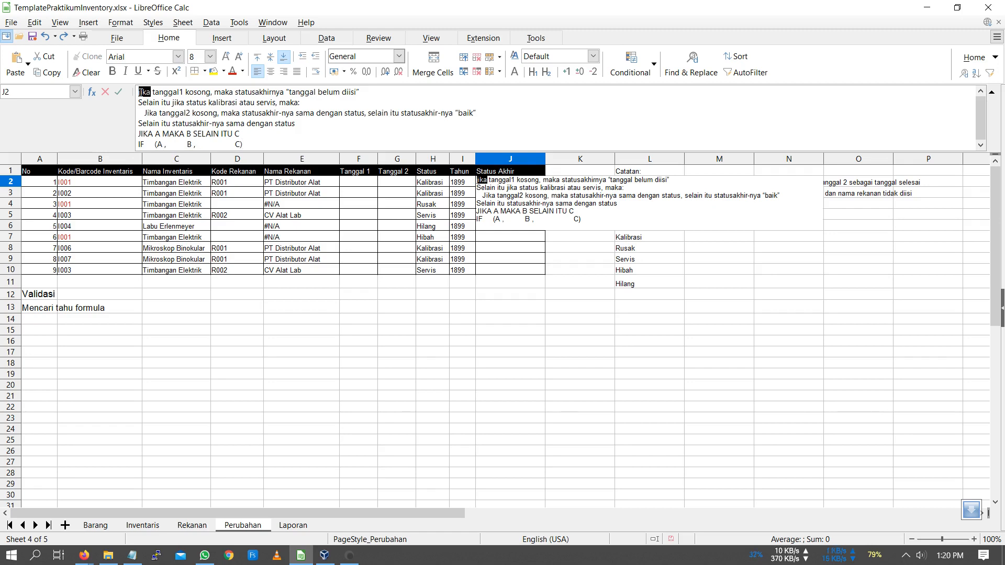
pyautogui.write('if(')
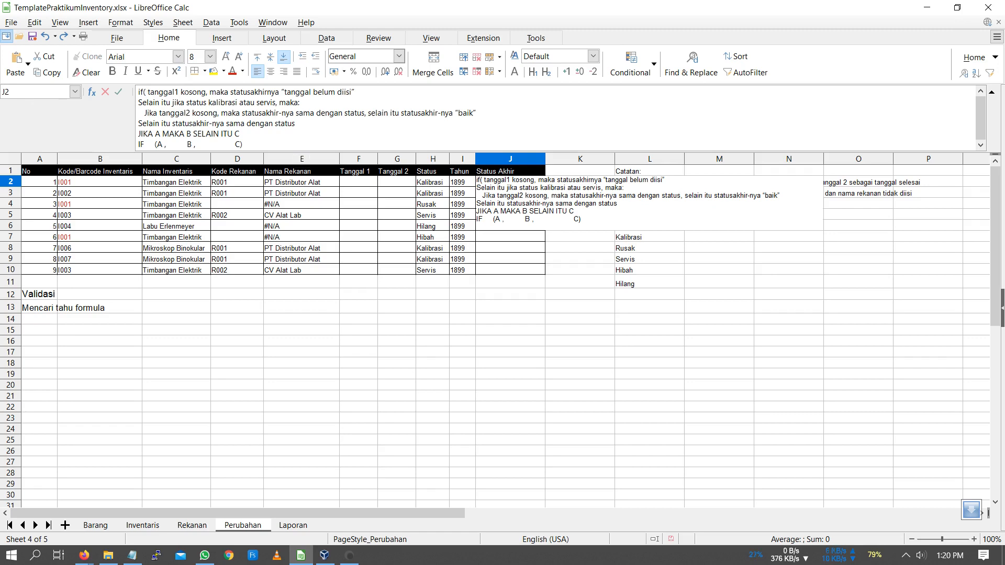
pyautogui.write('isblank')
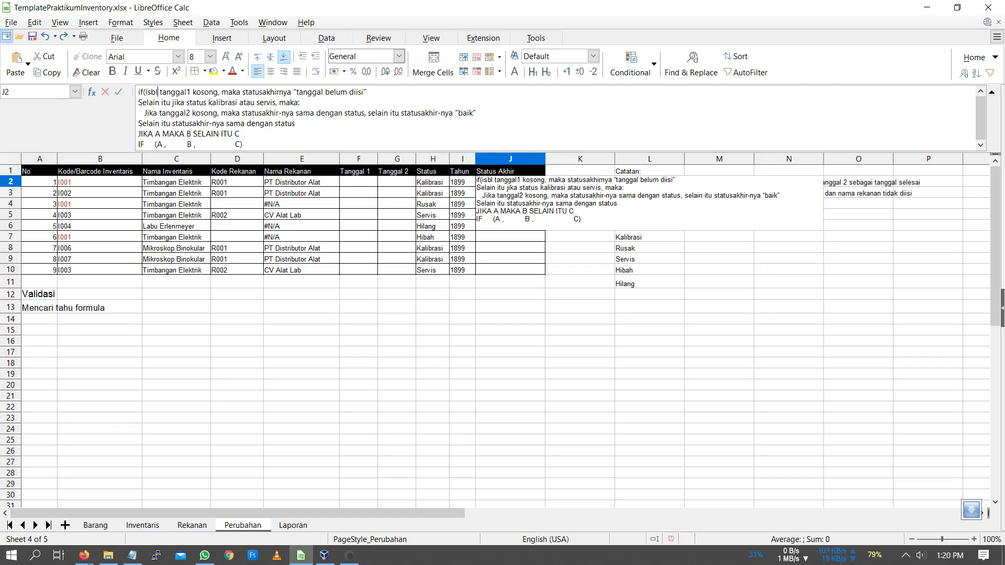
pyautogui.write('(F')
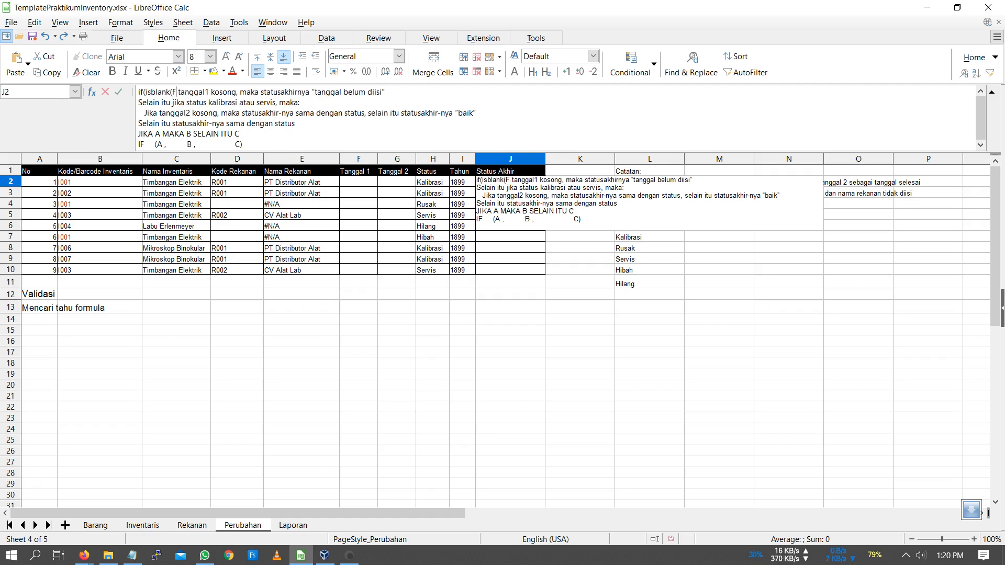
pyautogui.write('2)')
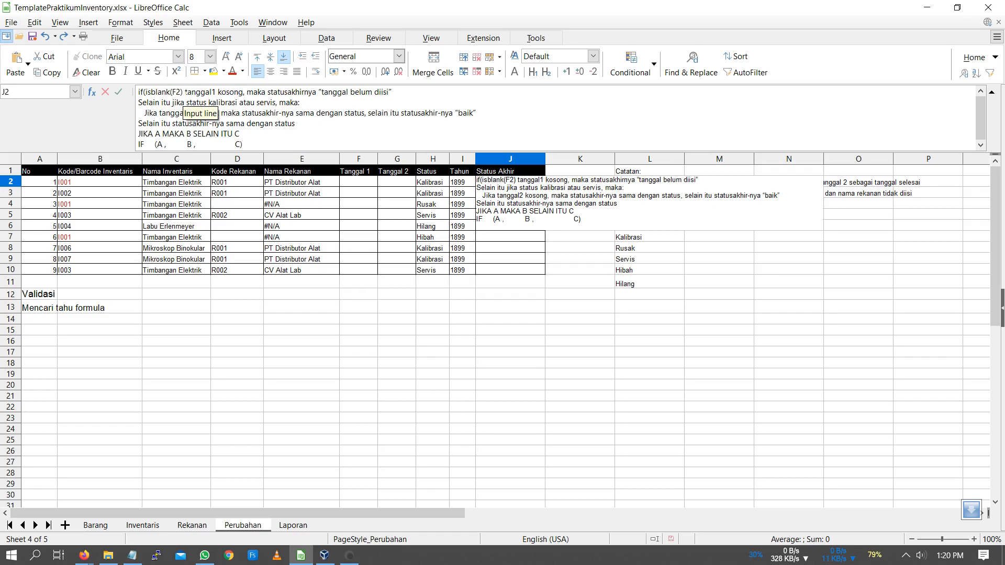
pyautogui.hotkey('ctrl', 'shift', 'Right')
pyautogui.hotkey('ctrl', 'shift', 'Right')
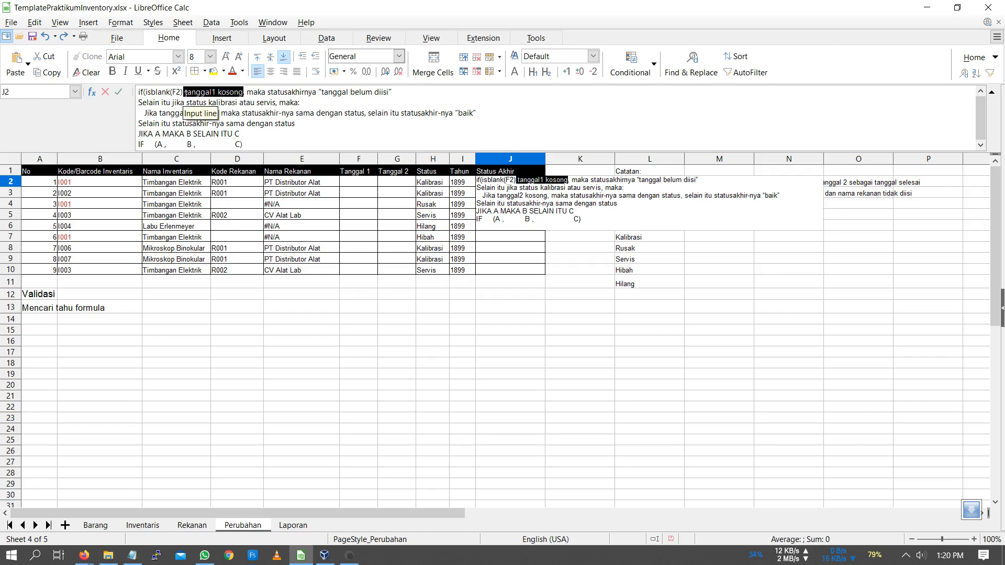
pyautogui.press('Delete')
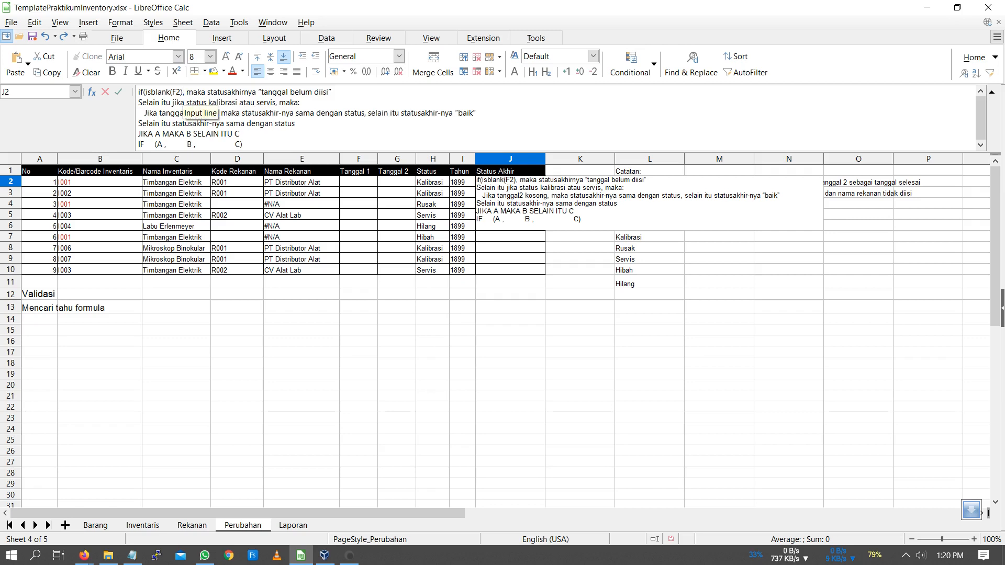
# - Remove the words maka statusakhirnya from J2's first line and retype the opening quote, leaving "tanggal belum diisi" as the second IF argument
pyautogui.moveTo(183, 94); pyautogui.dragTo(205, 94)
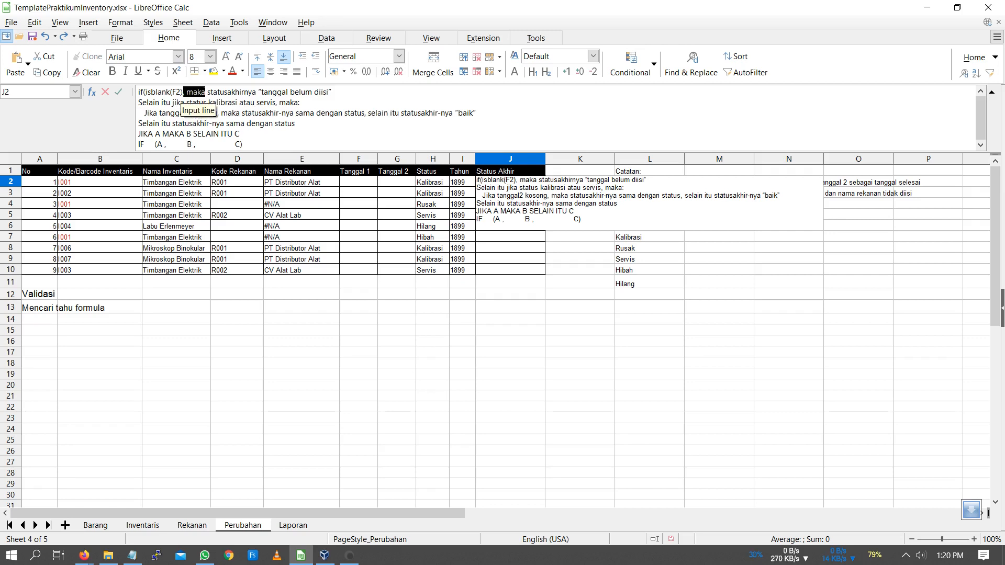
pyautogui.press('BackSpace')
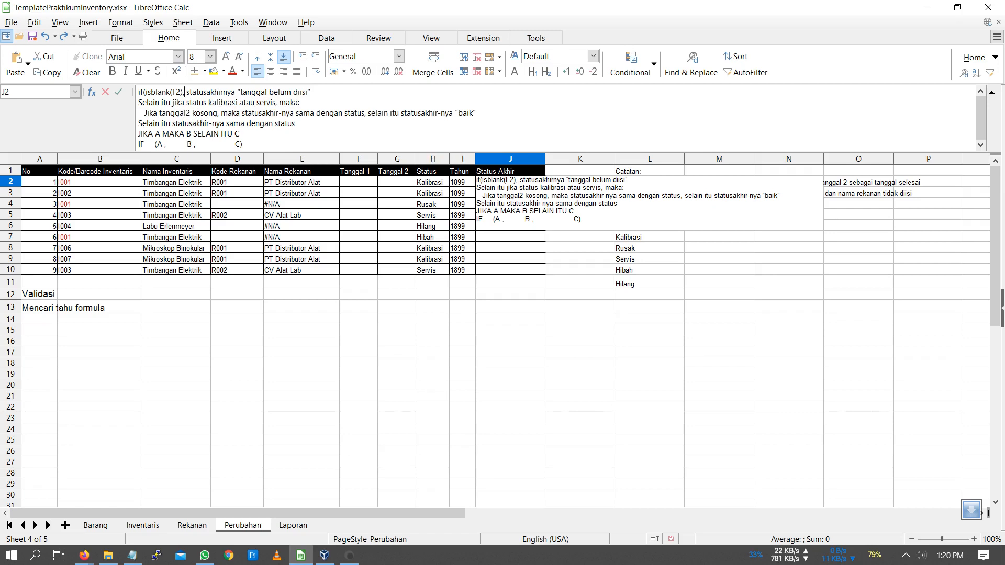
pyautogui.moveTo(185, 92); pyautogui.dragTo(237, 92)
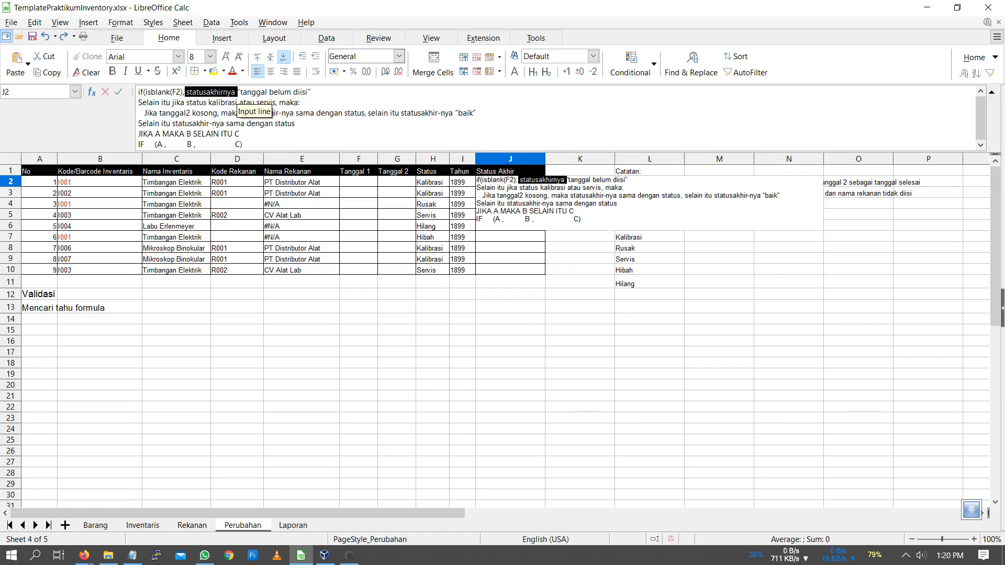
pyautogui.press('BackSpace')
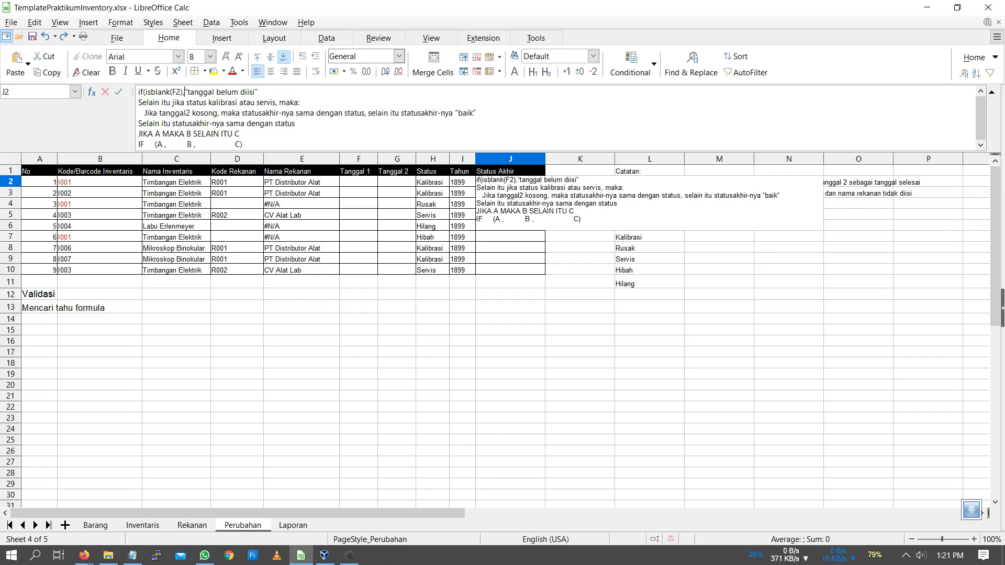
pyautogui.press('Delete')
pyautogui.write('"')
pyautogui.click(273, 91)
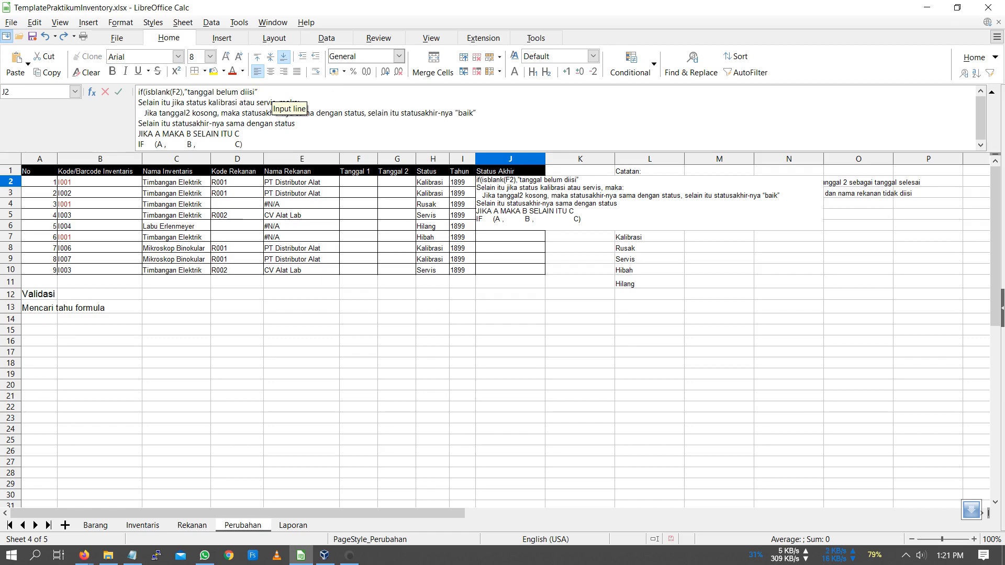
# - In the second line of J2, replace Selain itu jika with a comma and a nested if( before the status condition
pyautogui.moveTo(139, 103); pyautogui.dragTo(170, 103)
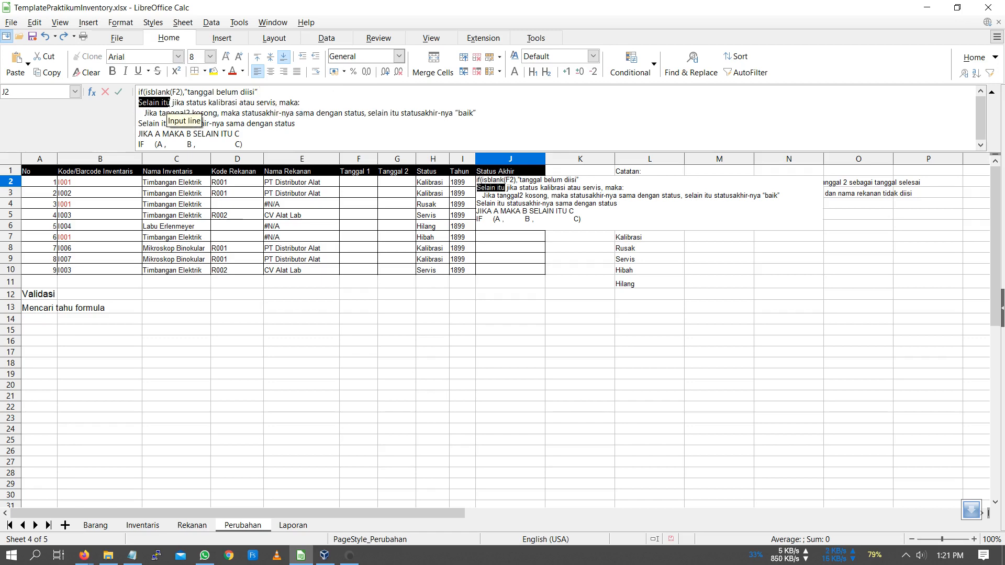
pyautogui.write(',')
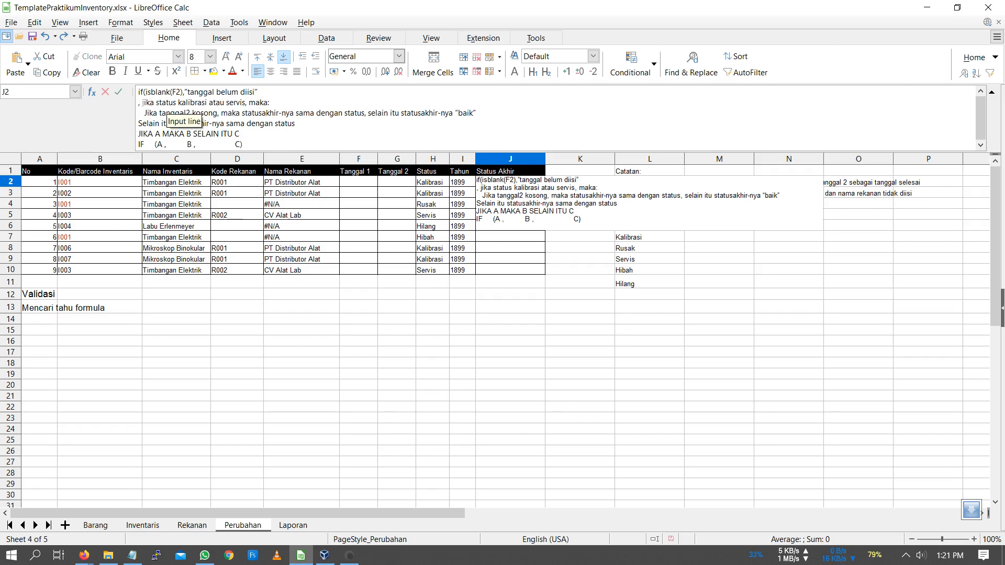
pyautogui.moveTo(142, 105); pyautogui.dragTo(154, 105)
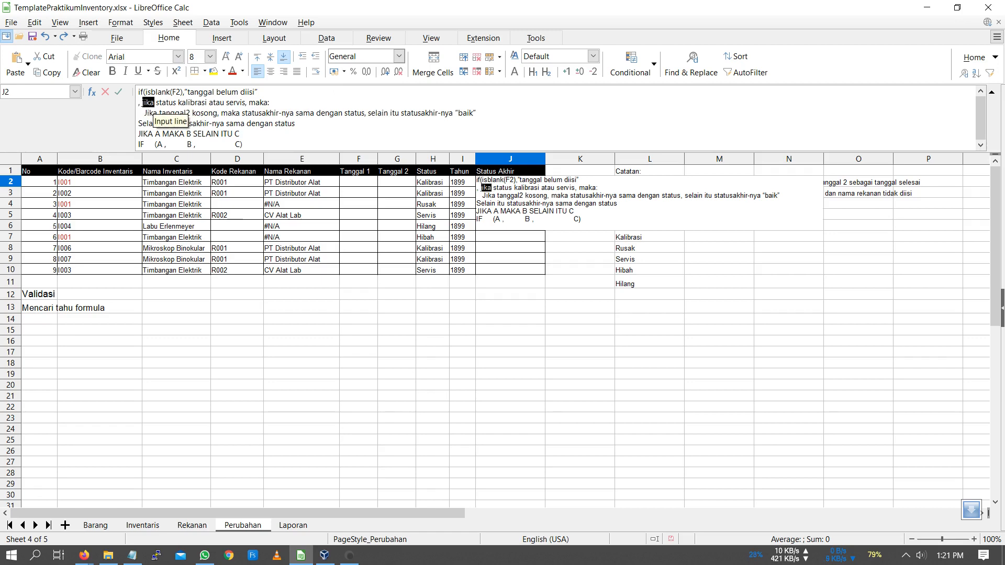
pyautogui.write('if')
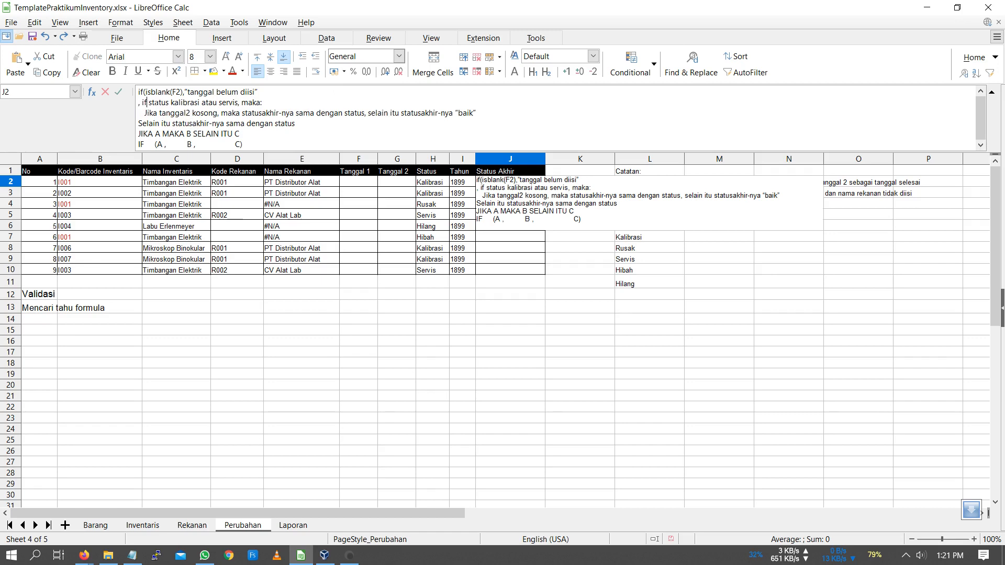
pyautogui.write('(')
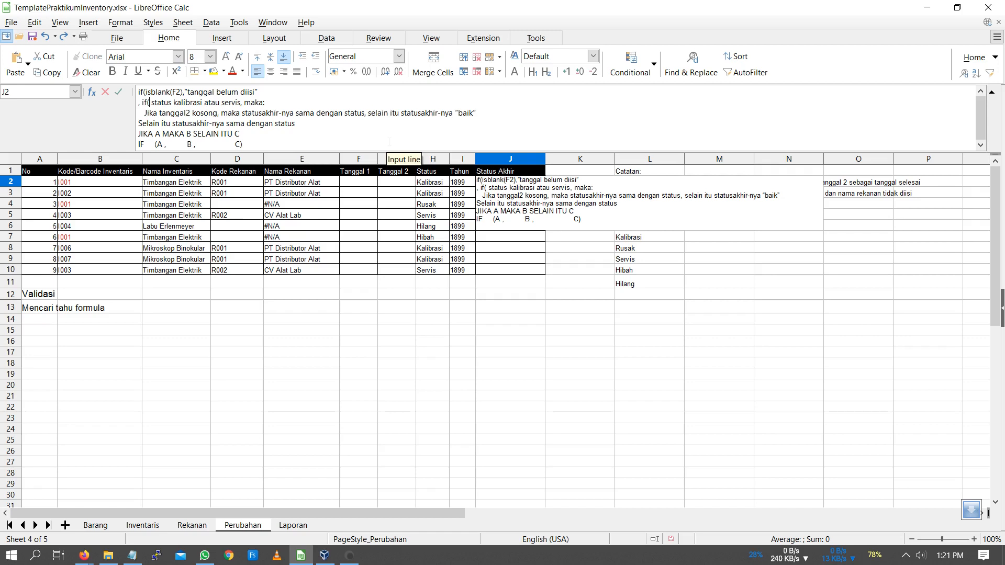
# - In the second line of J2, replace the words status kalibrasi with or(h2="kalibrasi" as the nested IF's first condition
pyautogui.write('o')
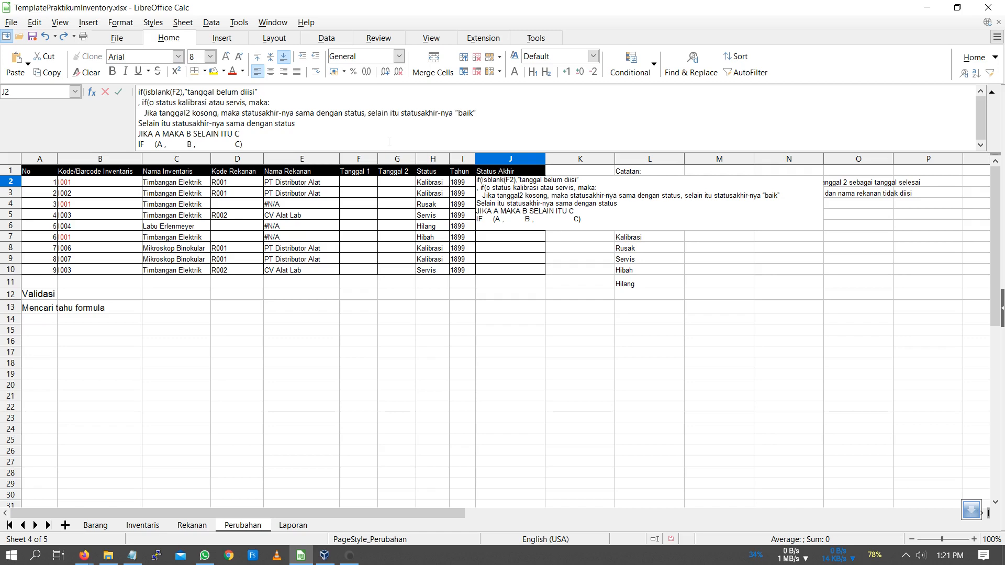
pyautogui.write('r')
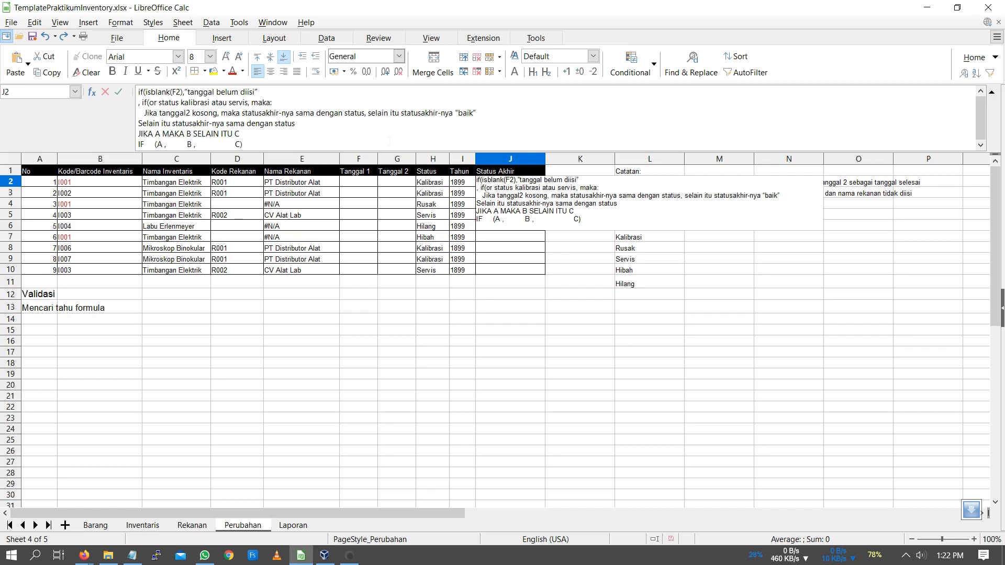
pyautogui.write('(h')
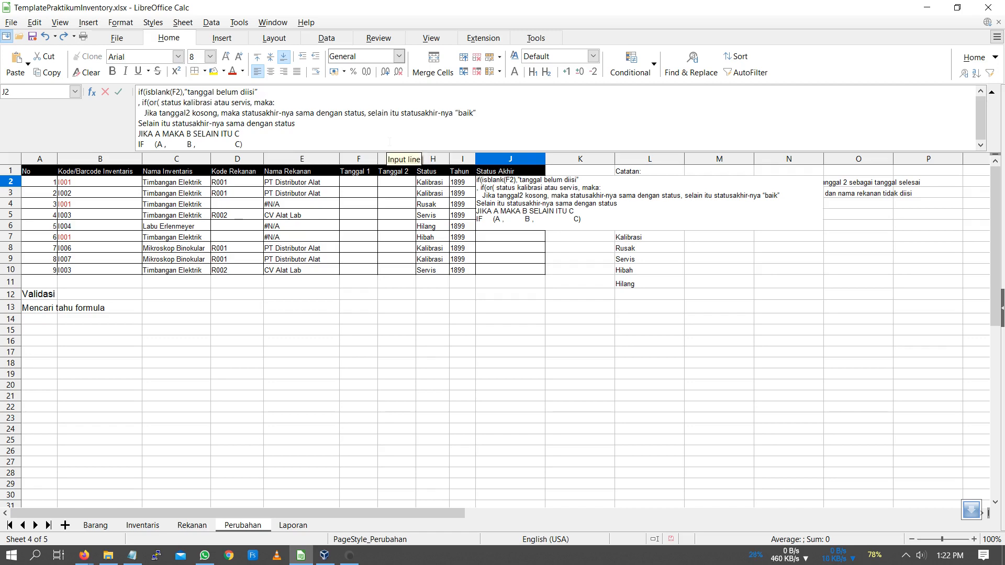
pyautogui.write('2')
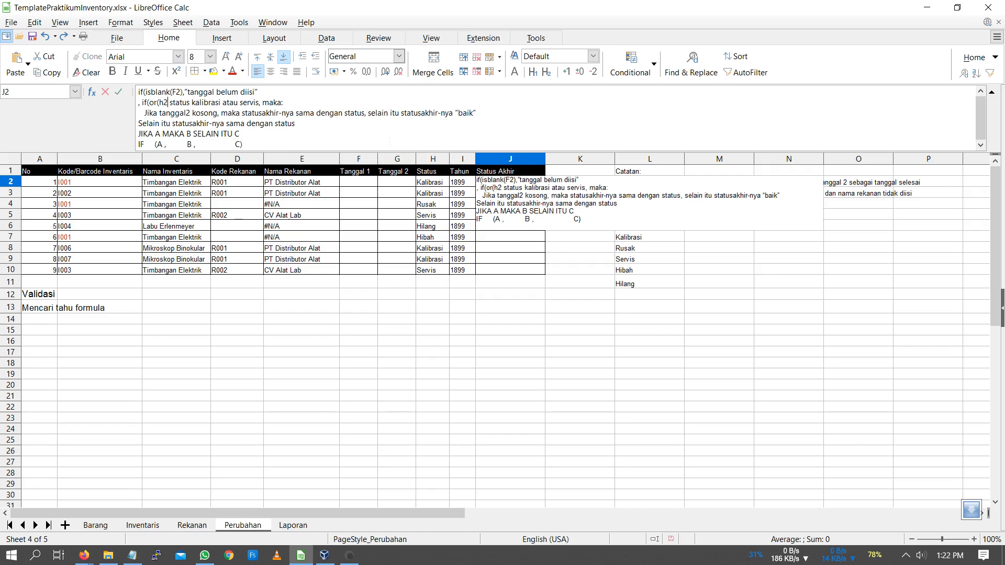
pyautogui.write('=')
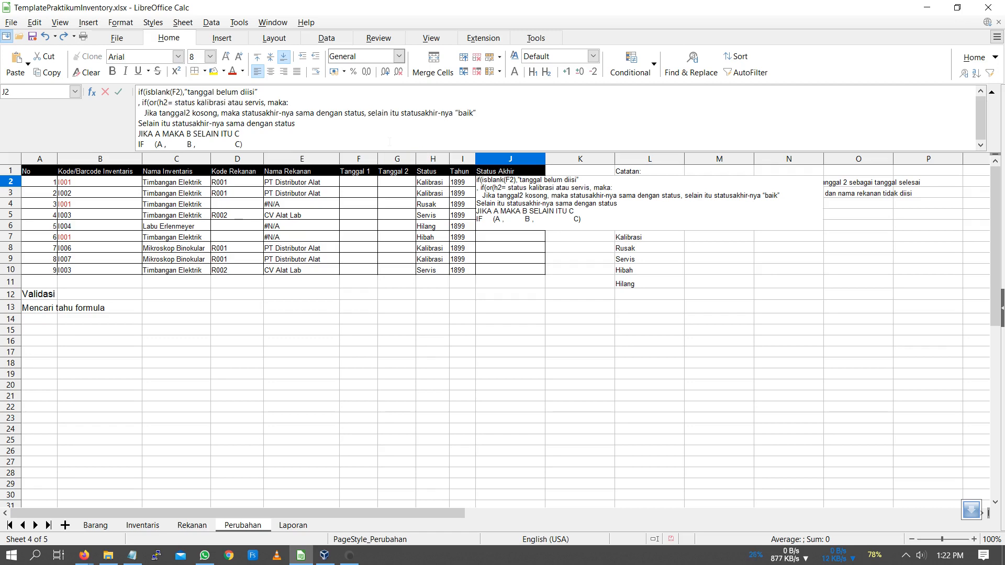
pyautogui.hotkey('ctrl', 'shift', 'Right')
pyautogui.hotkey('ctrl', 'shift', 'Right')
pyautogui.write('"')
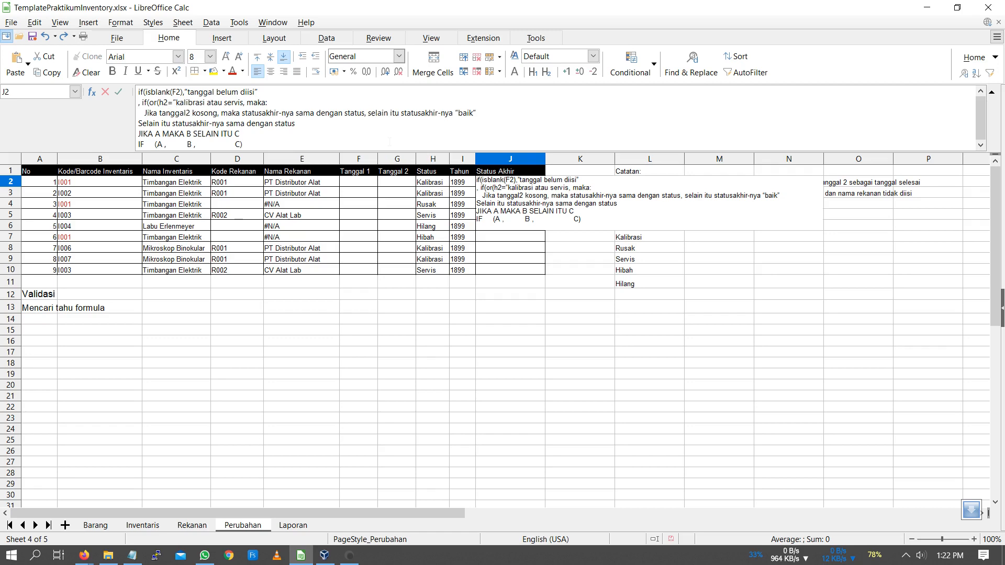
pyautogui.click(208, 103)
pyautogui.write('"')
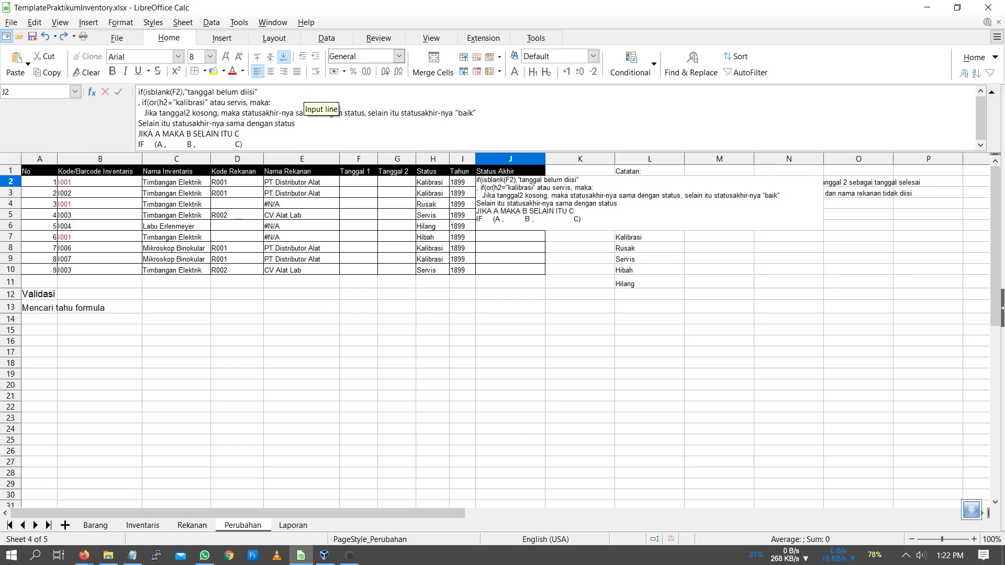
# - Replace atau servis, maka: in J2's second line with , h2="servis"), completing the OR condition
pyautogui.write(',')
pyautogui.press('Delete')
pyautogui.press('Delete')
pyautogui.press('Delete')
pyautogui.press('Delete')
pyautogui.press('Delete')
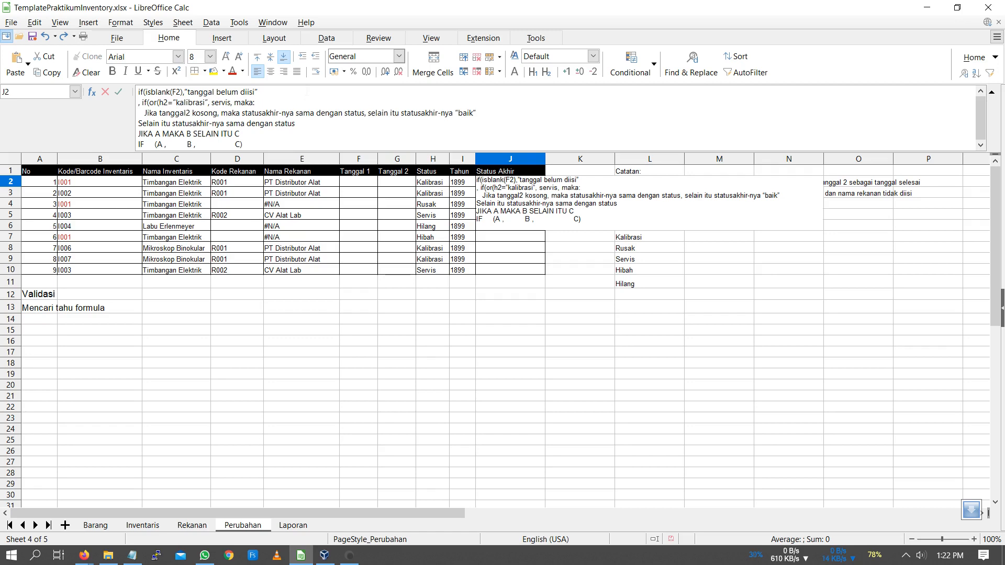
pyautogui.press('Right')
pyautogui.write('h2=')
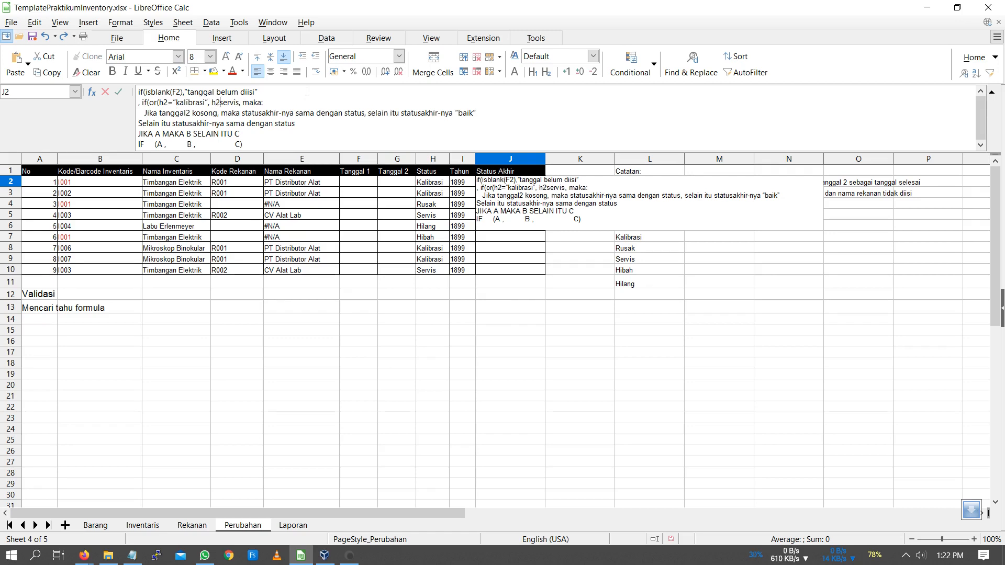
pyautogui.write('"')
pyautogui.press('Right')
pyautogui.press('Right')
pyautogui.press('Right')
pyautogui.press('Right')
pyautogui.press('Right')
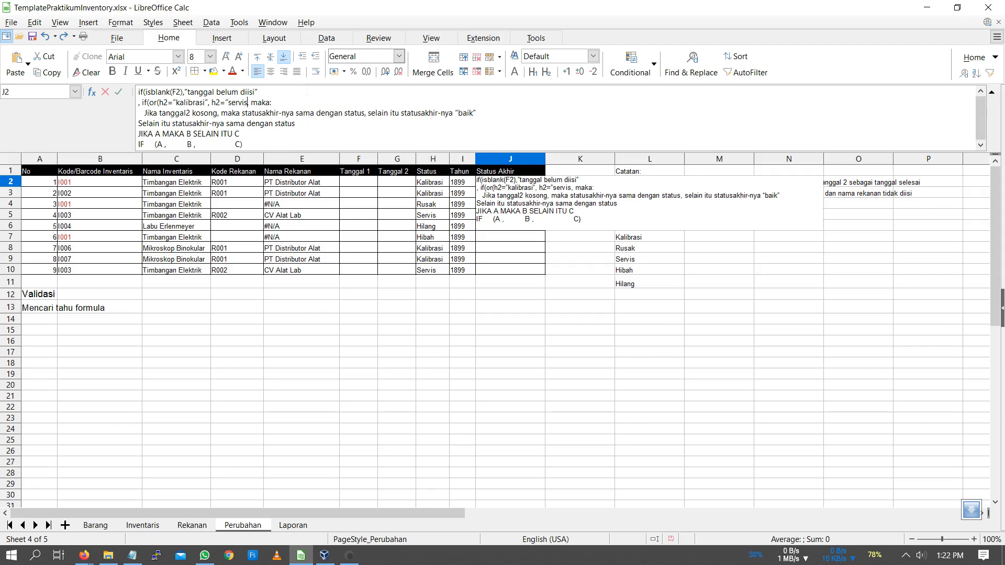
pyautogui.write('")')
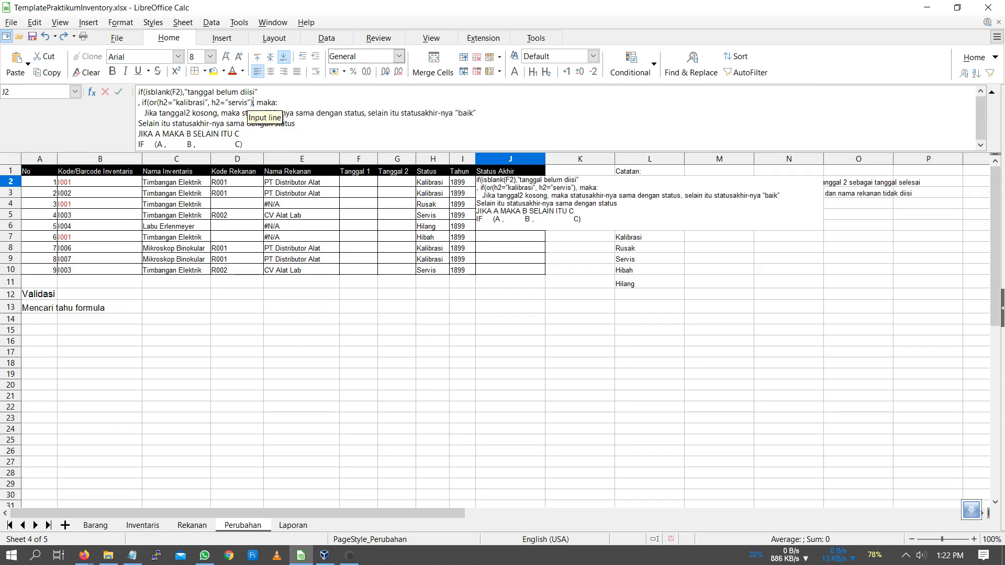
pyautogui.moveTo(253, 103); pyautogui.dragTo(277, 103)
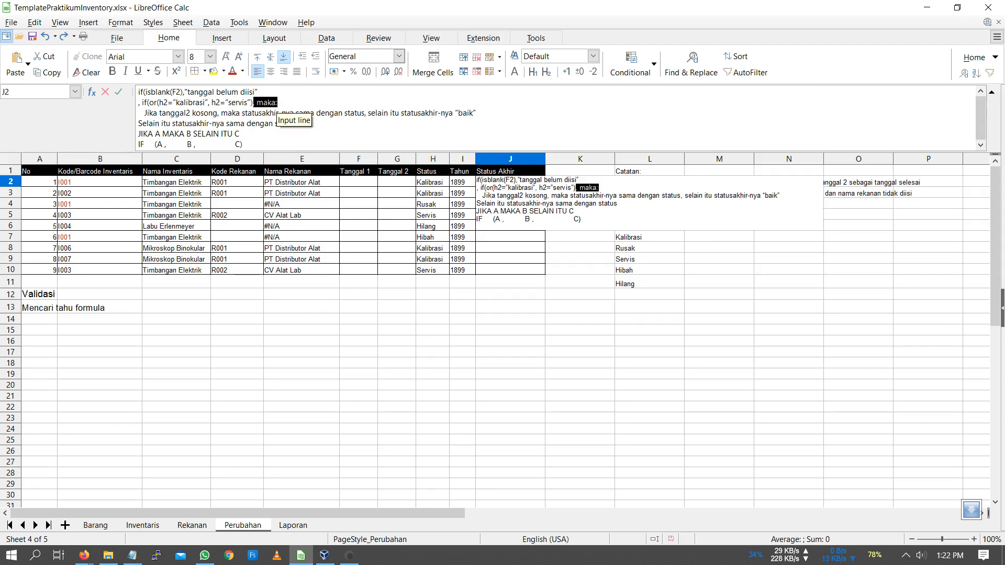
pyautogui.press('BackSpace')
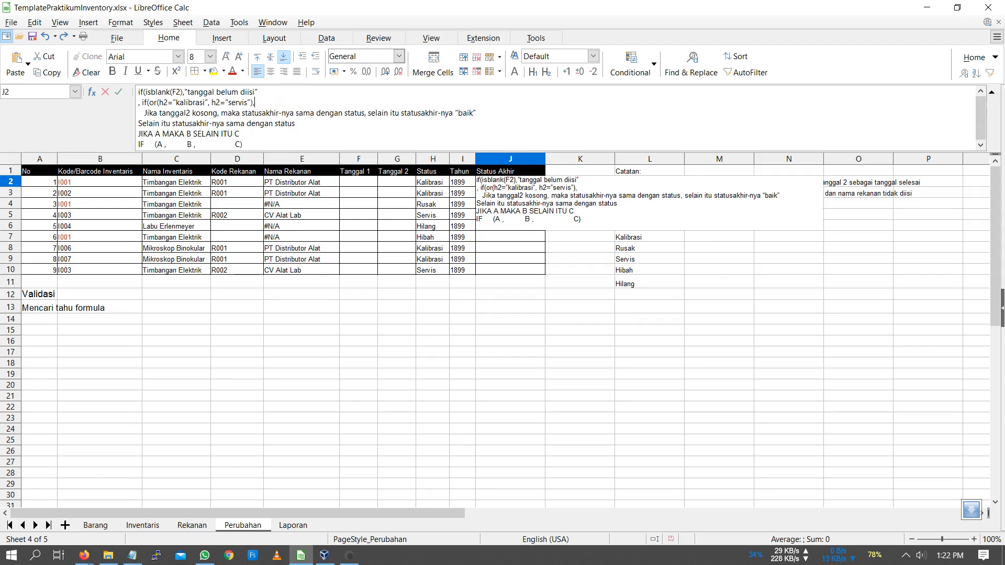
# - In the third line of J2, replace Jika with if( and add a closing parenthesis after "baik"
pyautogui.doubleClick(147, 113)
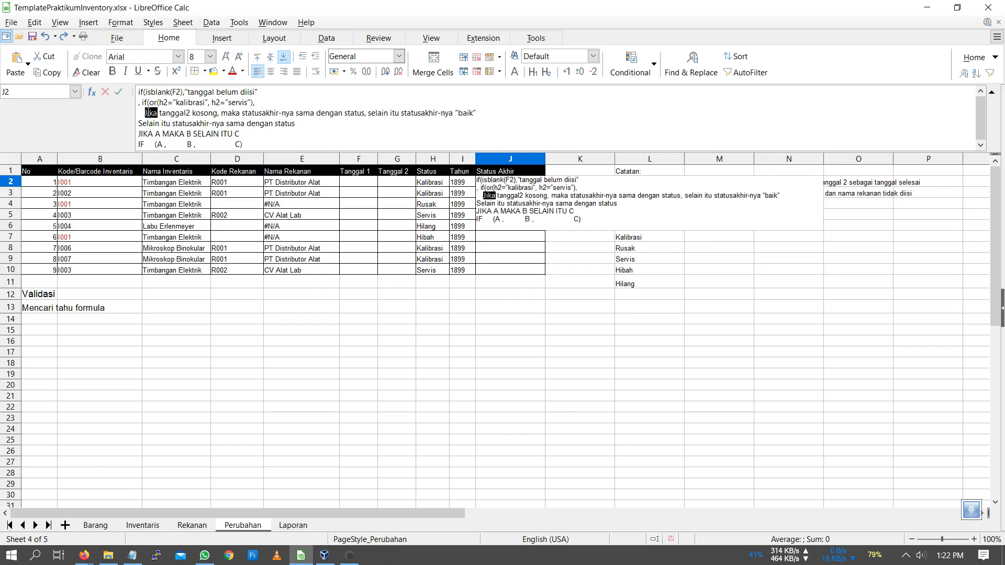
pyautogui.write('if(')
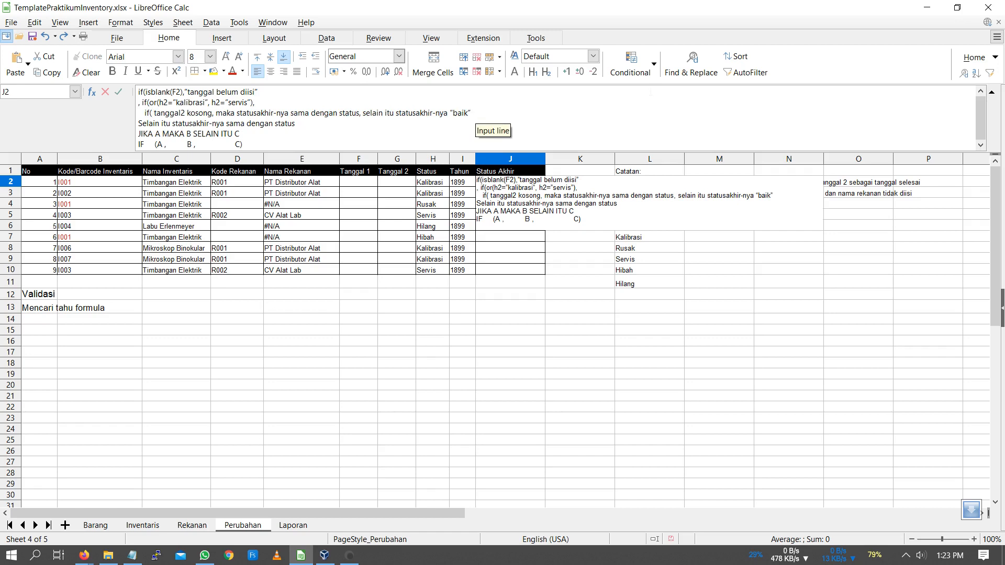
pyautogui.write(')')
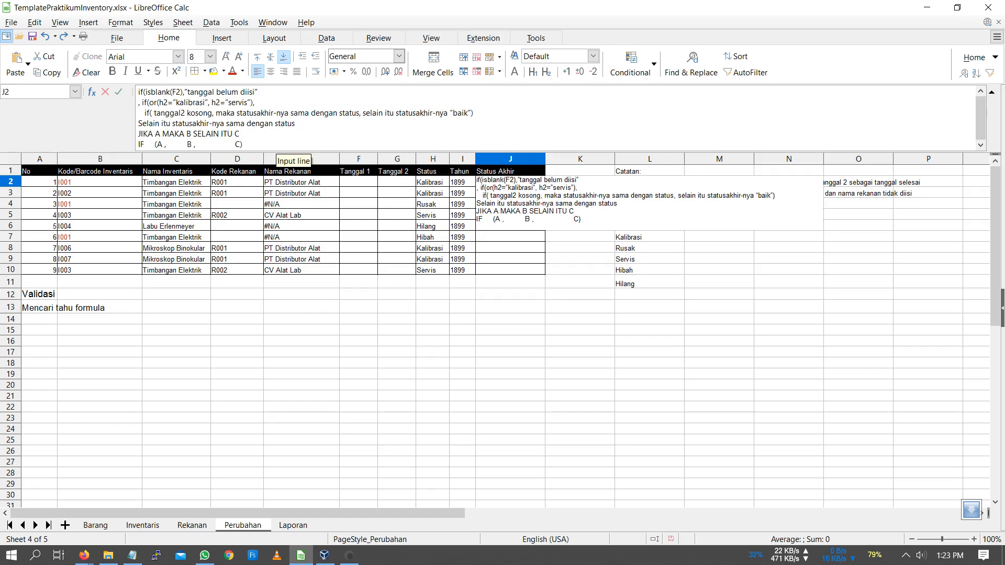
# - Replace tanggal2 kosong in J2's third line with the condition isblank(g2) followed by a comma
pyautogui.moveTo(154, 112); pyautogui.dragTo(195, 113)
pyautogui.press('BackSpace')
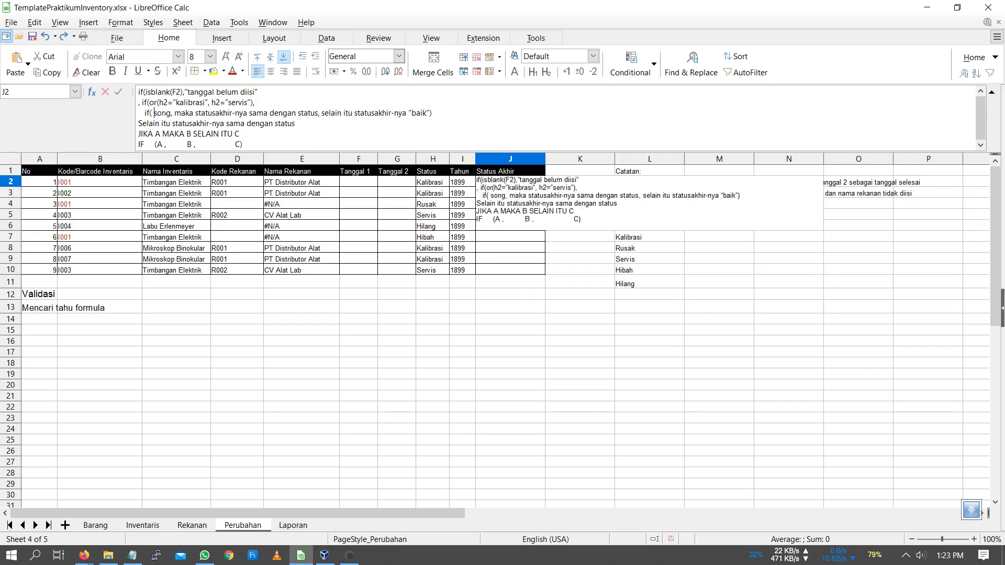
pyautogui.press('Delete')
pyautogui.press('Delete')
pyautogui.press('Delete')
pyautogui.press('Delete')
pyautogui.press('Delete')
pyautogui.write('isb')
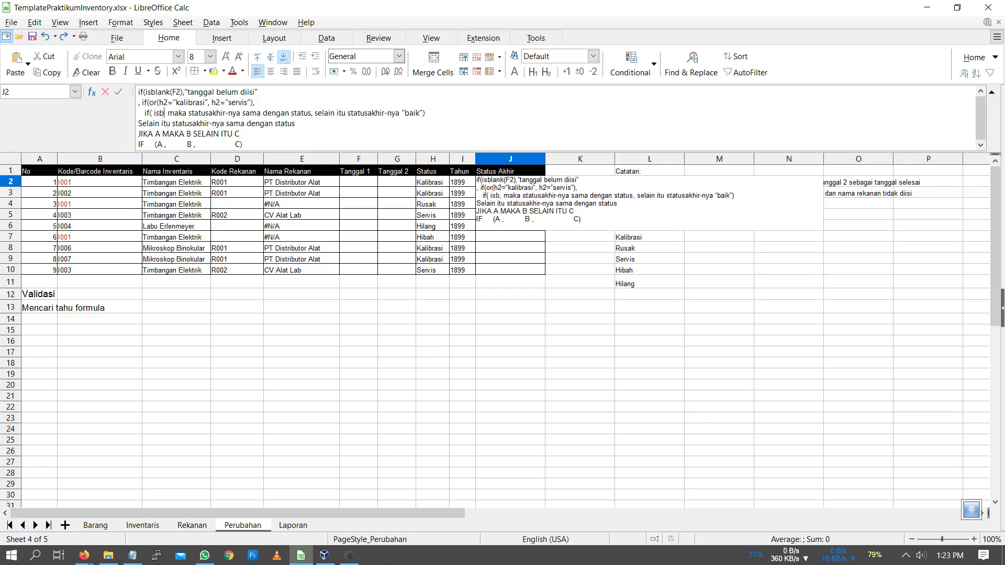
pyautogui.write('lank(g2),')
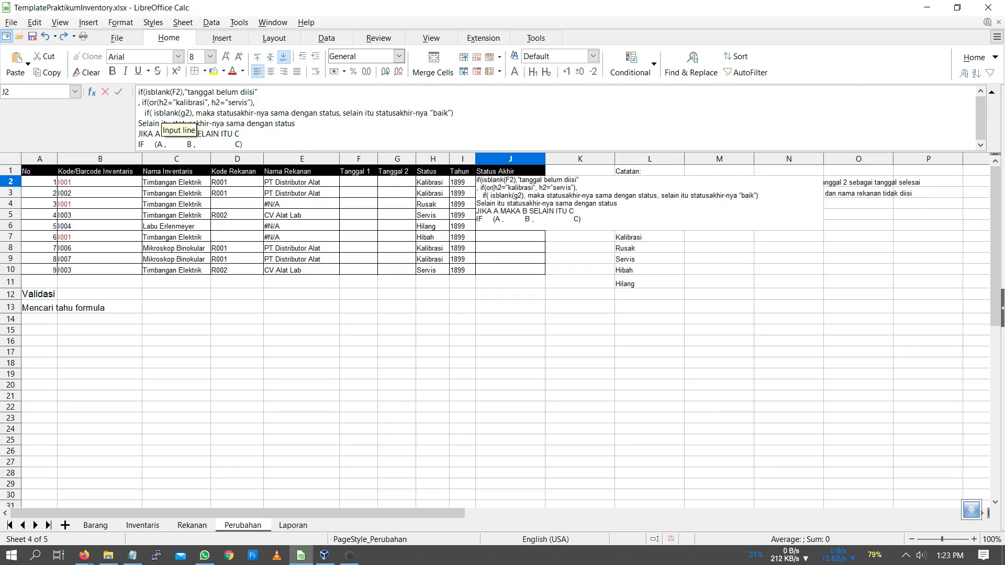
# - Replace maka statusakhir-nya sama dengan status in J2's third line with h2 as the innermost IF's second argument
pyautogui.moveTo(196, 113); pyautogui.dragTo(214, 113)
pyautogui.press('BackSpace')
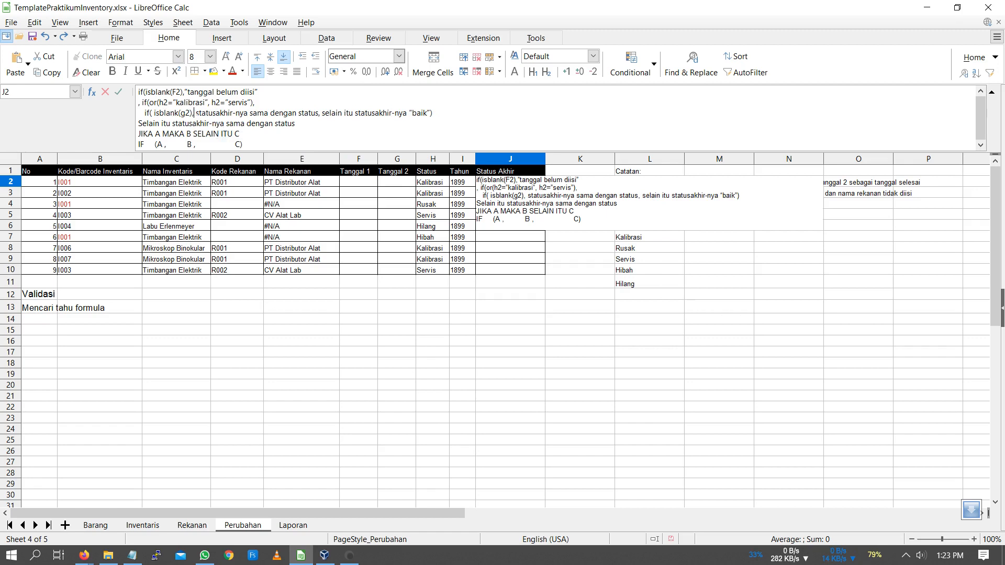
pyautogui.moveTo(195, 113)
pyautogui.mouseDown()
pyautogui.moveTo(315, 112)
pyautogui.moveTo(212, 123)
pyautogui.moveTo(196, 112)
pyautogui.mouseUp()
pyautogui.click(316, 113)
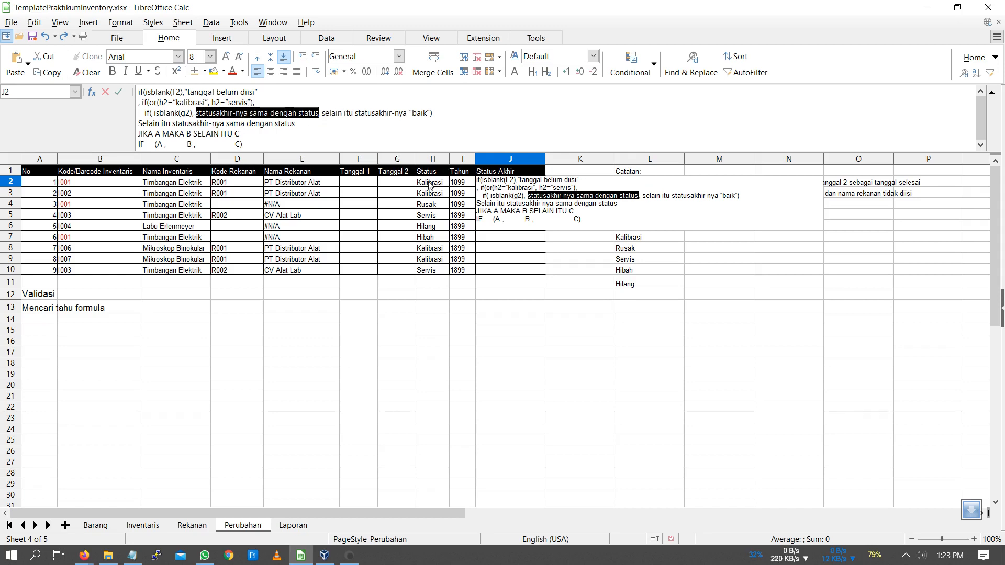
pyautogui.write('h')
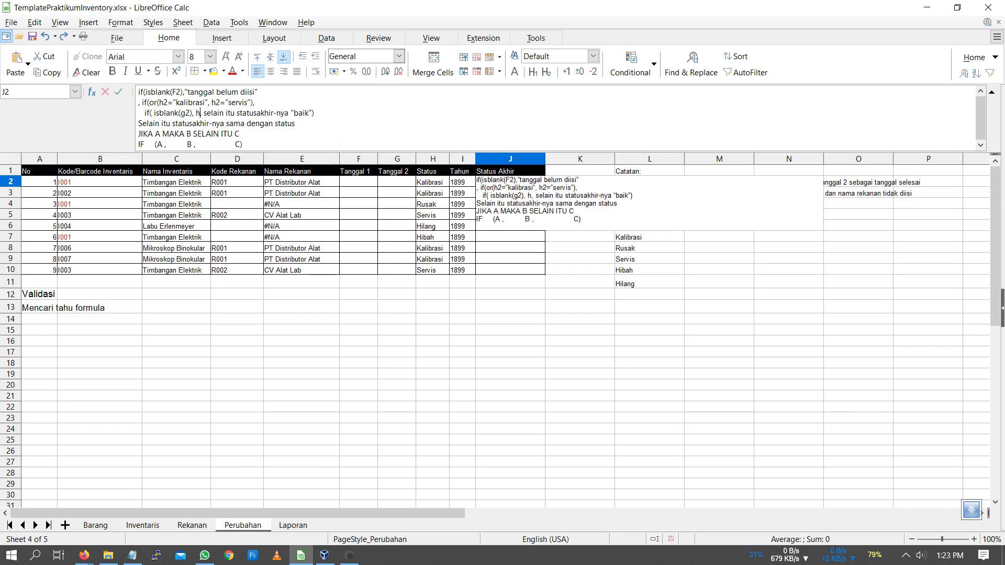
pyautogui.write('2')
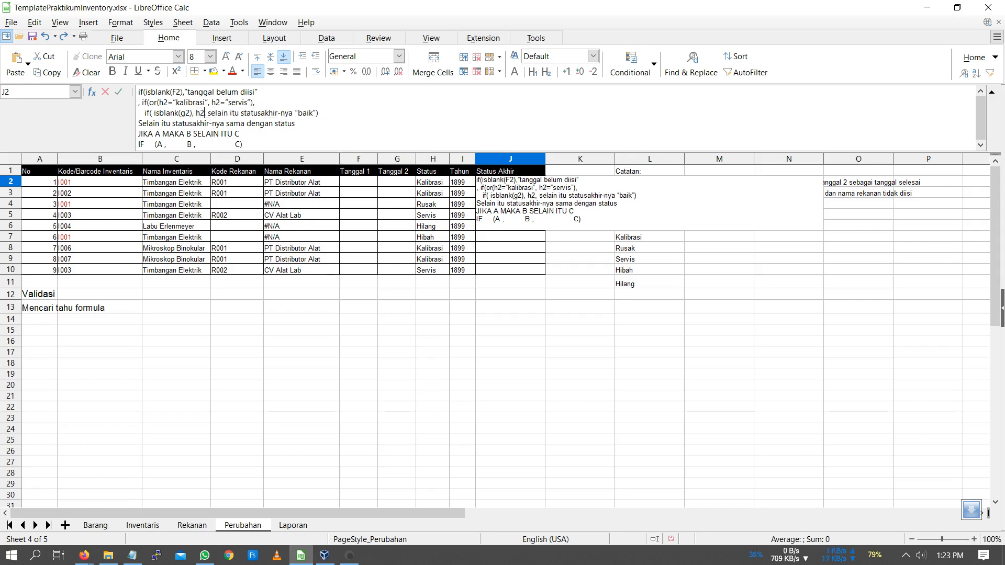
# - Remove the words selain itu statusakhir-nya from J2's third line, leaving "baik" as the innermost IF's last argument
pyautogui.moveTo(205, 112); pyautogui.dragTo(238, 112)
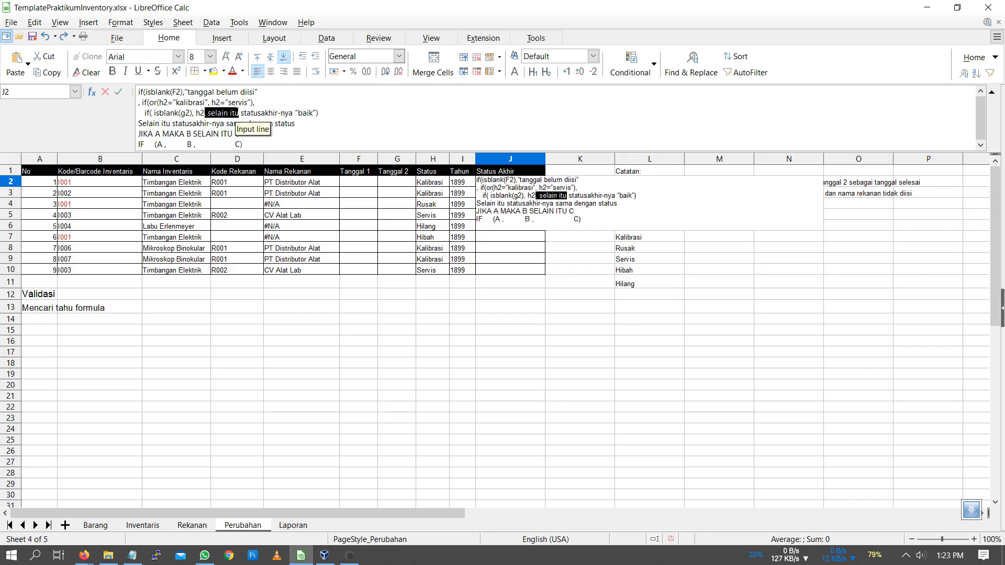
pyautogui.press('BackSpace')
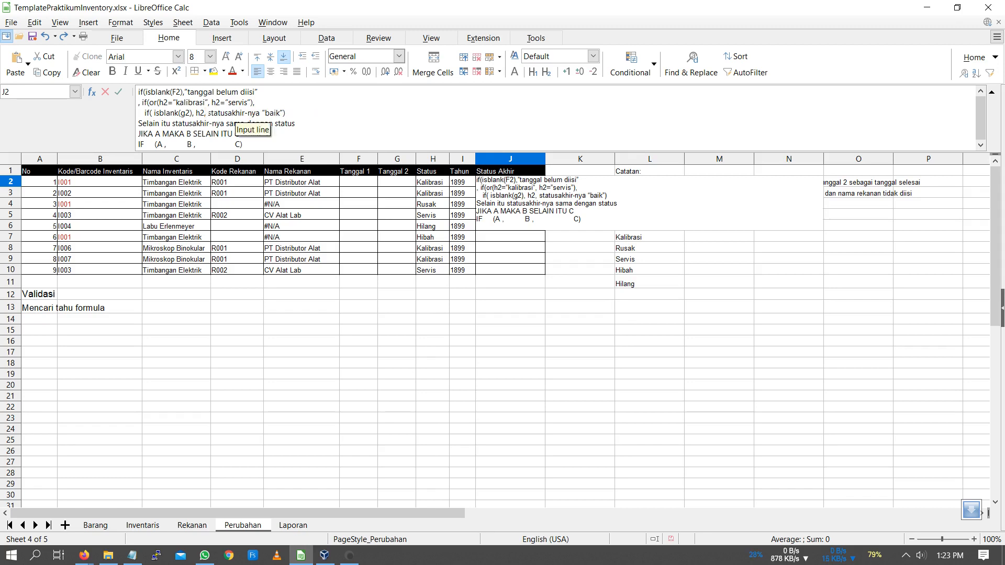
pyautogui.moveTo(208, 113); pyautogui.dragTo(262, 113)
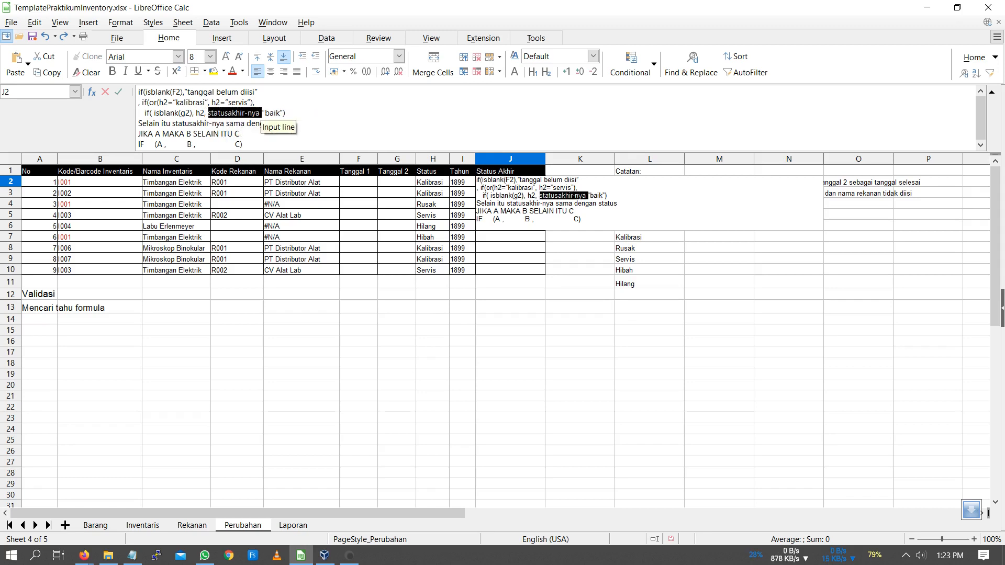
pyautogui.press('BackSpace')
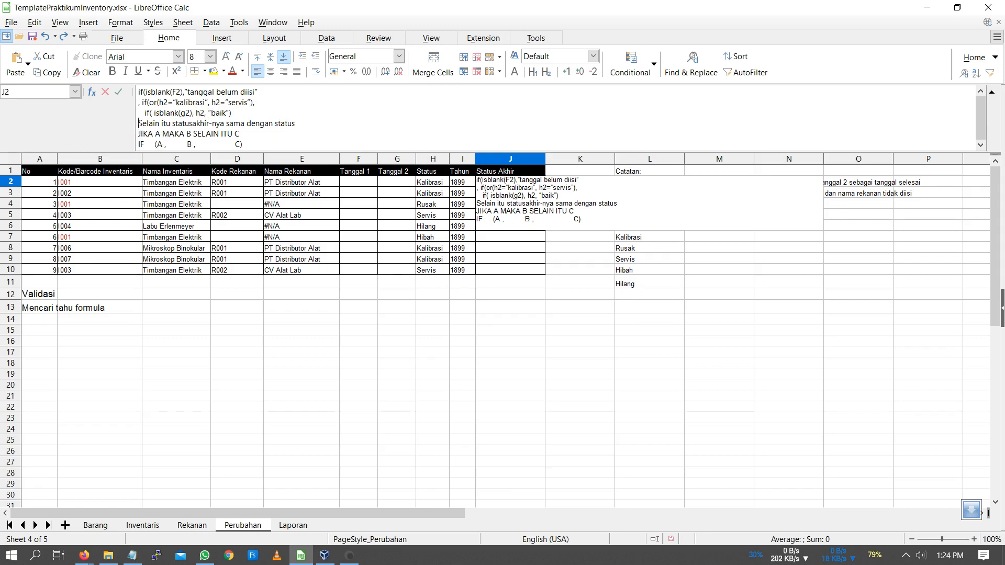
# - Replace the fourth line of J2, Selain itu statusakhir-nya sama dengan status, with , h2
pyautogui.moveTo(138, 124); pyautogui.dragTo(170, 123)
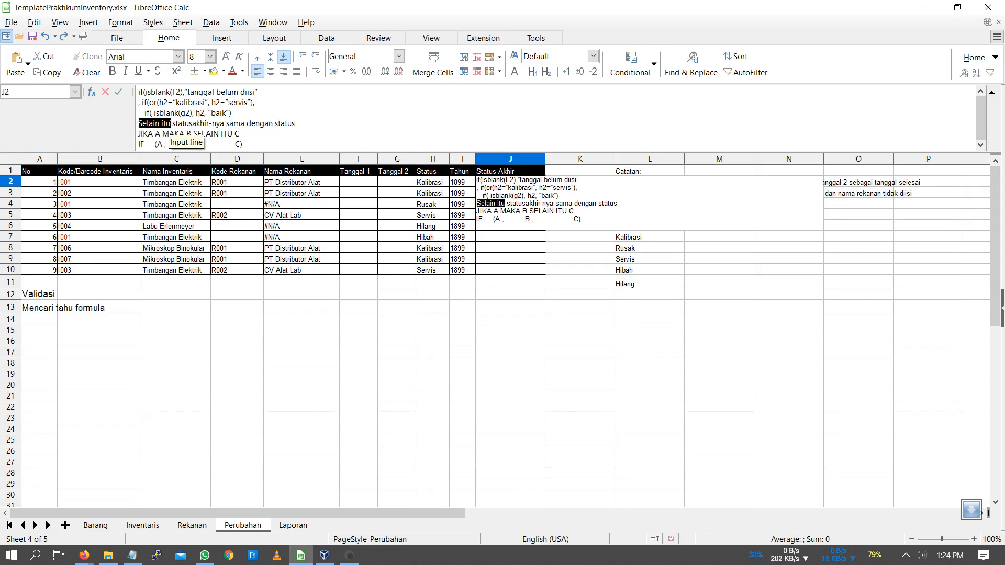
pyautogui.write(',')
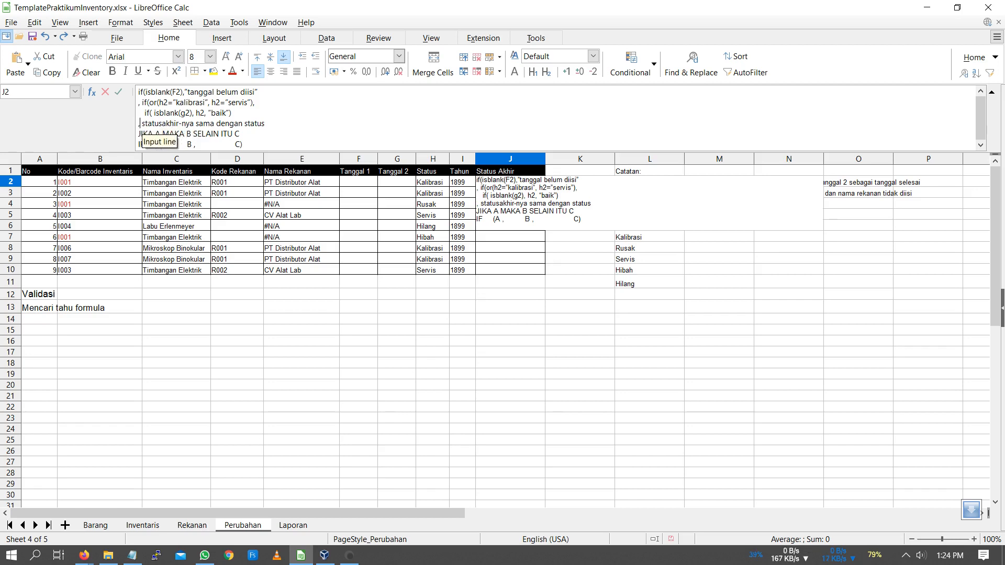
pyautogui.moveTo(142, 124); pyautogui.dragTo(264, 124)
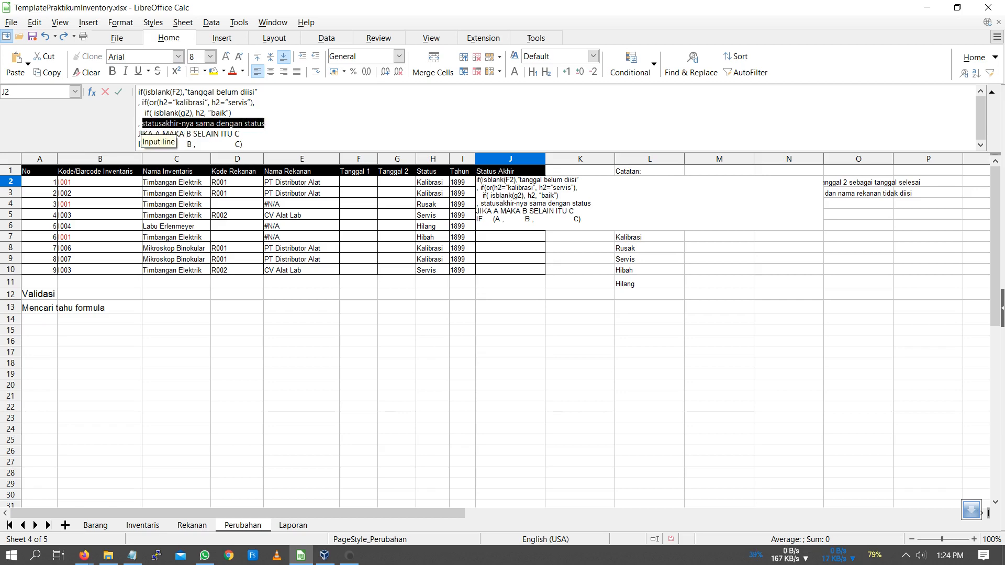
pyautogui.write('h2')
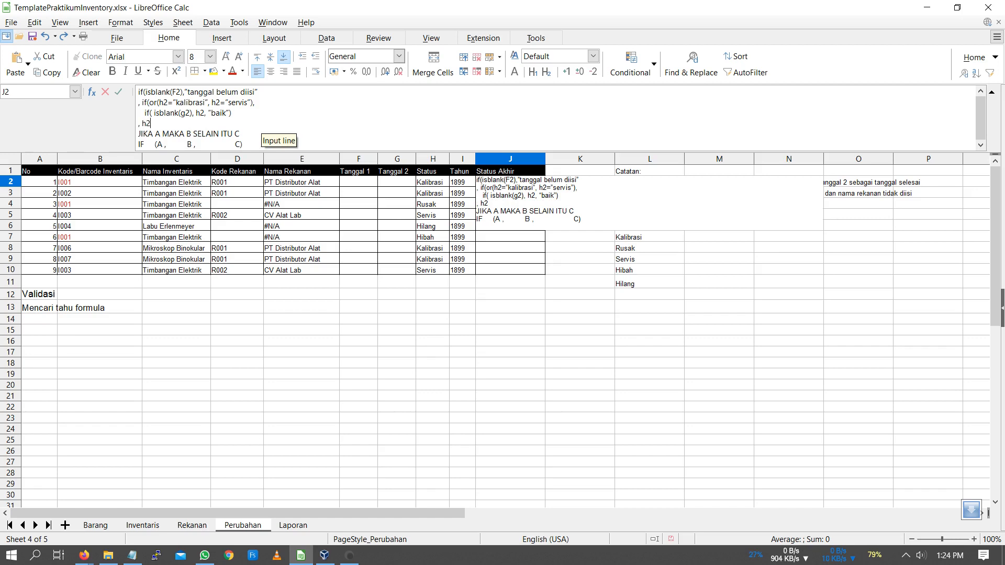
# - Put an equals sign before the opening if in J2 and delete the two JIKA A MAKA B reference lines
pyautogui.click(139, 94)
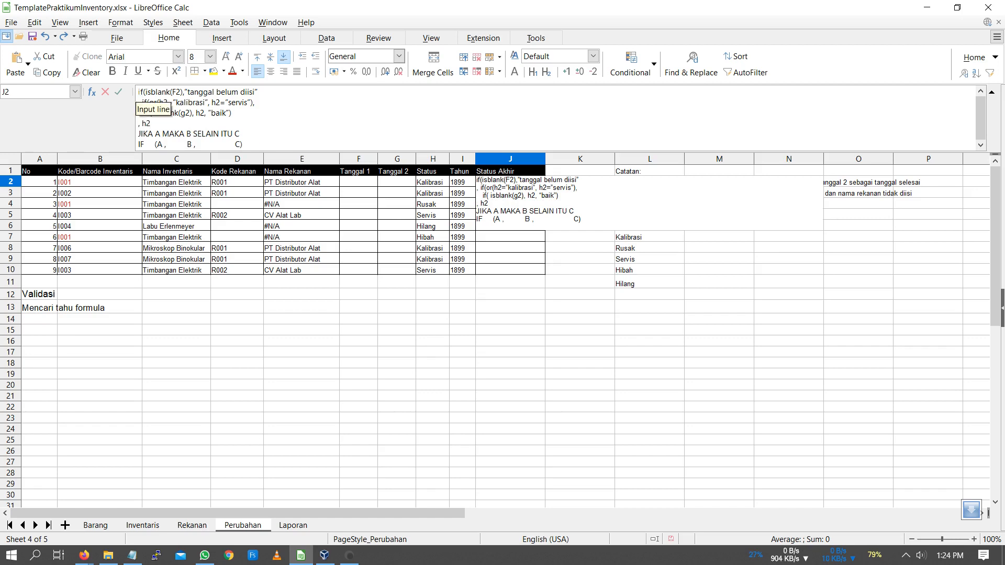
pyautogui.write('=')
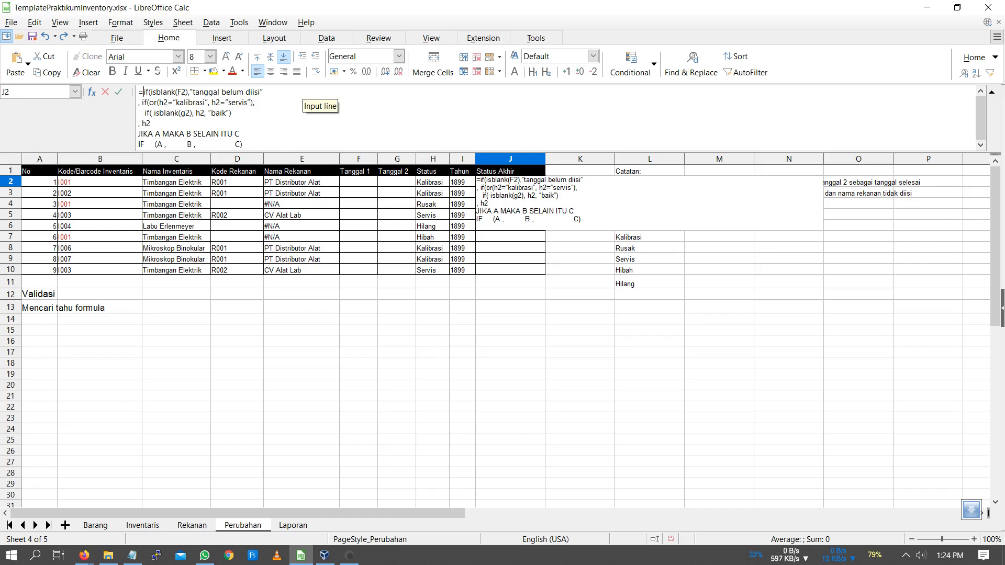
pyautogui.moveTo(138, 134); pyautogui.dragTo(139, 149)
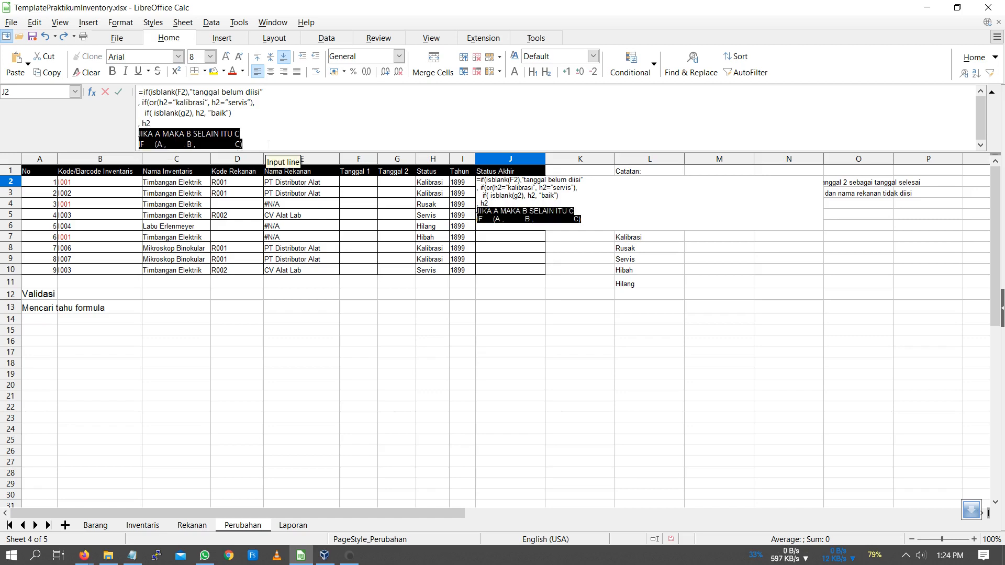
pyautogui.press('BackSpace')
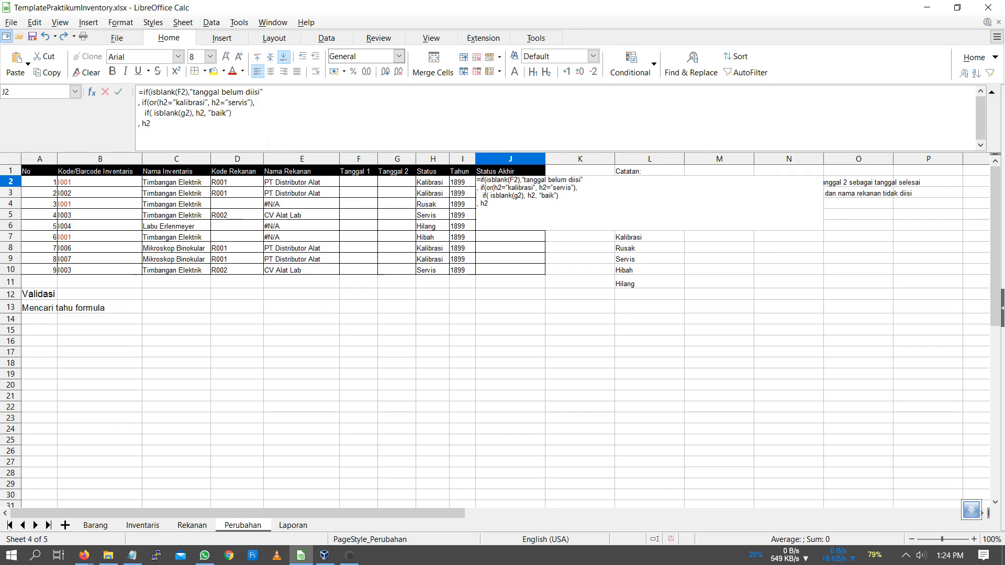
# - Enter the nested IF formula in J2 and select the cell again to review it
pyautogui.hotkey('ctrl', 'a')
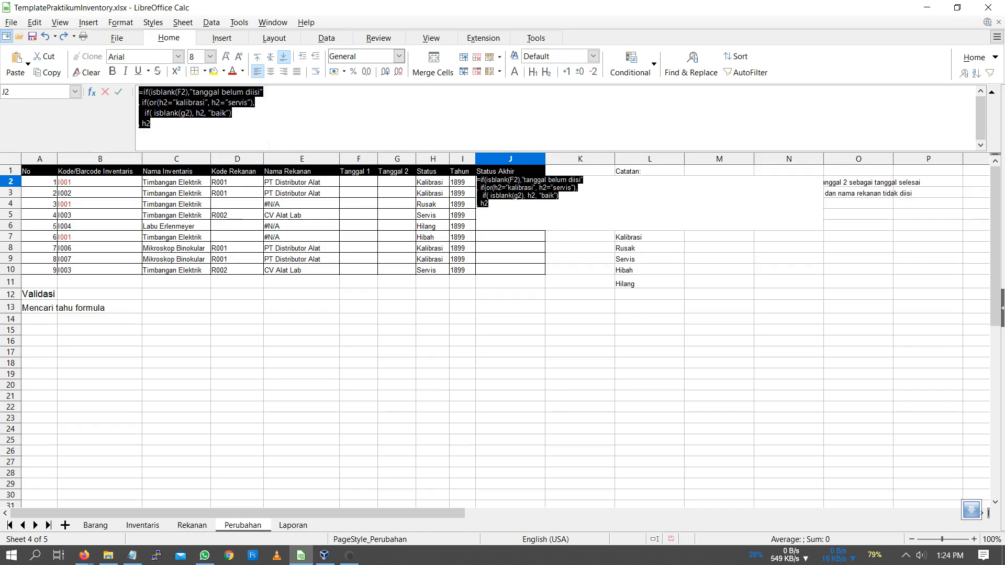
pyautogui.click(217, 127)
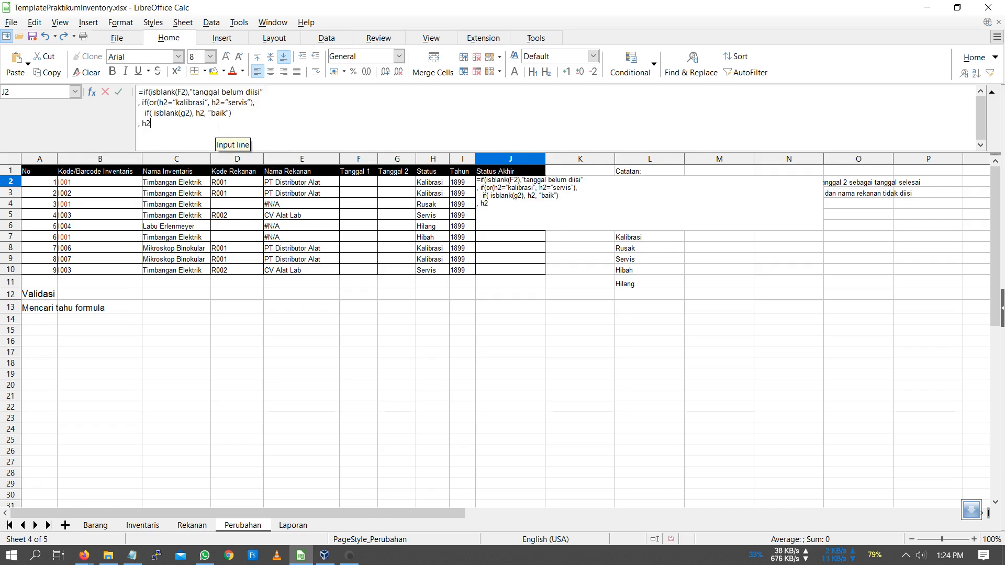
pyautogui.press('Return')
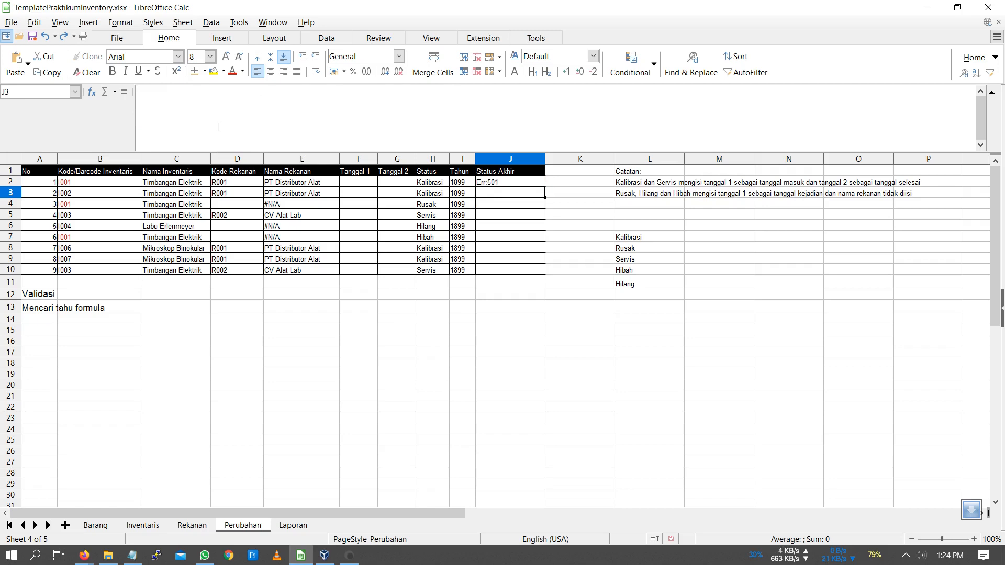
pyautogui.press('Up')
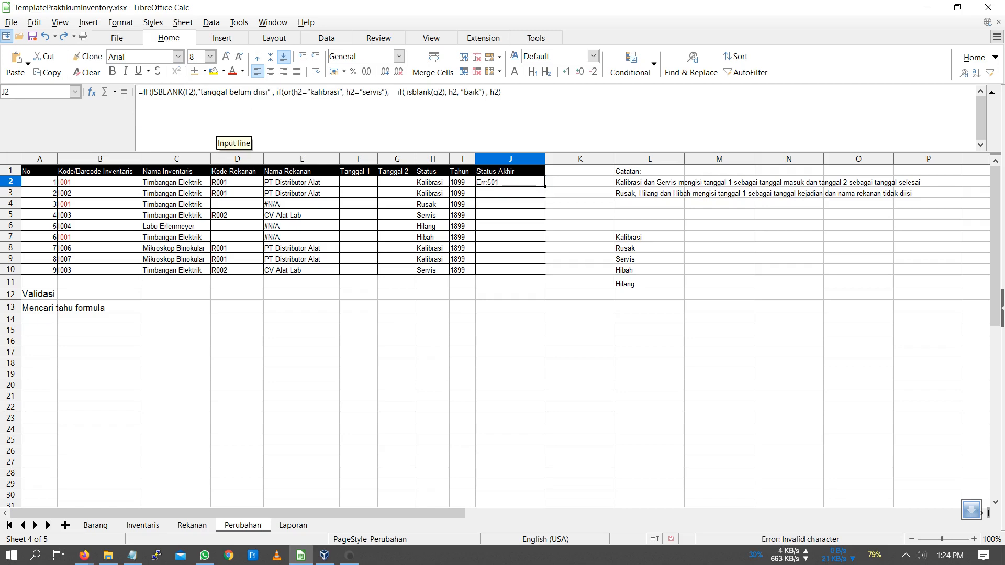
# - Try retyping the closing quotation mark after tanggal belum diisi in J2's formula and enter it again
pyautogui.click(270, 93)
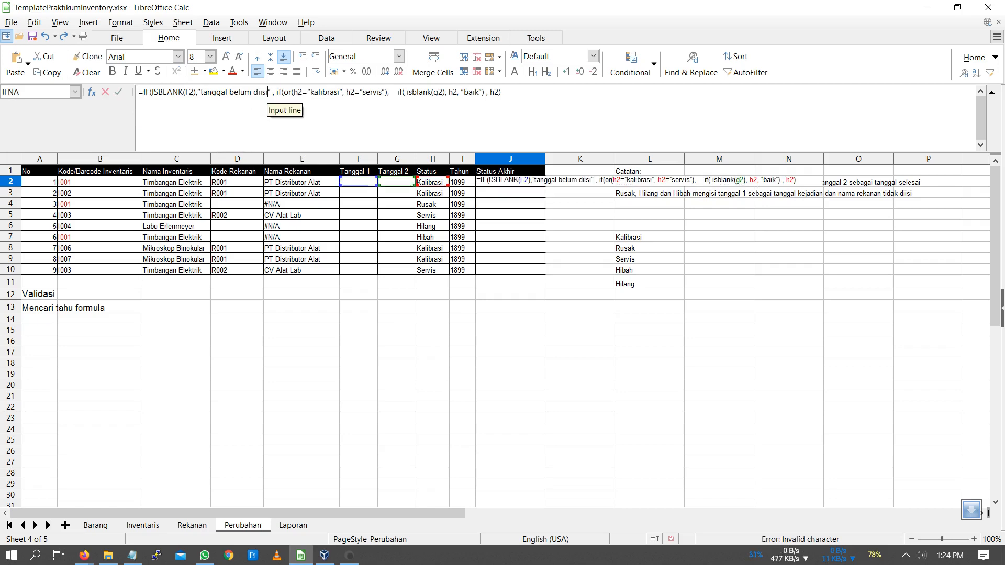
pyautogui.press('BackSpace')
pyautogui.write('"')
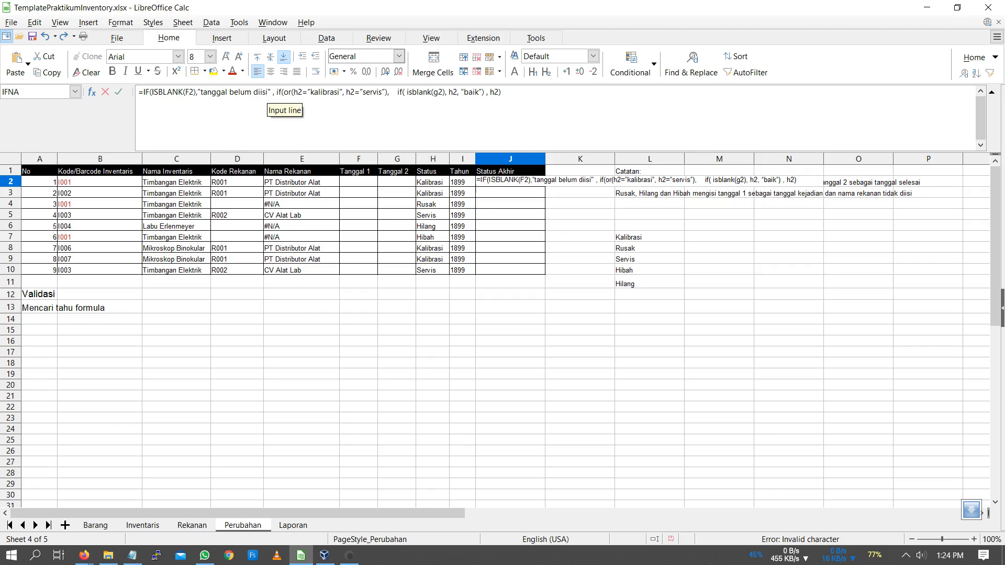
pyautogui.press('Return')
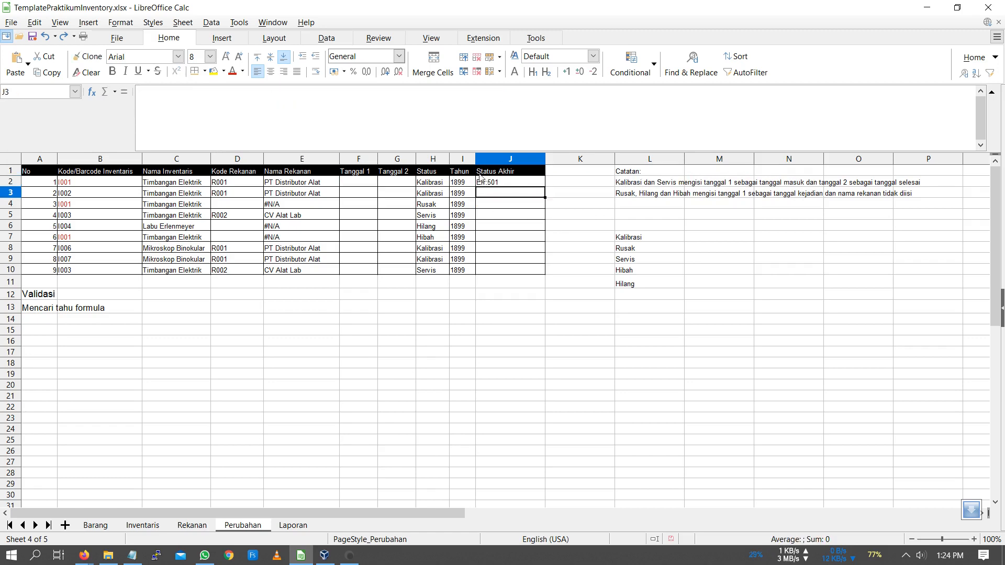
# - Replace the commas before and after "tanggal belum diisi" in J2's outer IF with semicolons
pyautogui.click(489, 184)
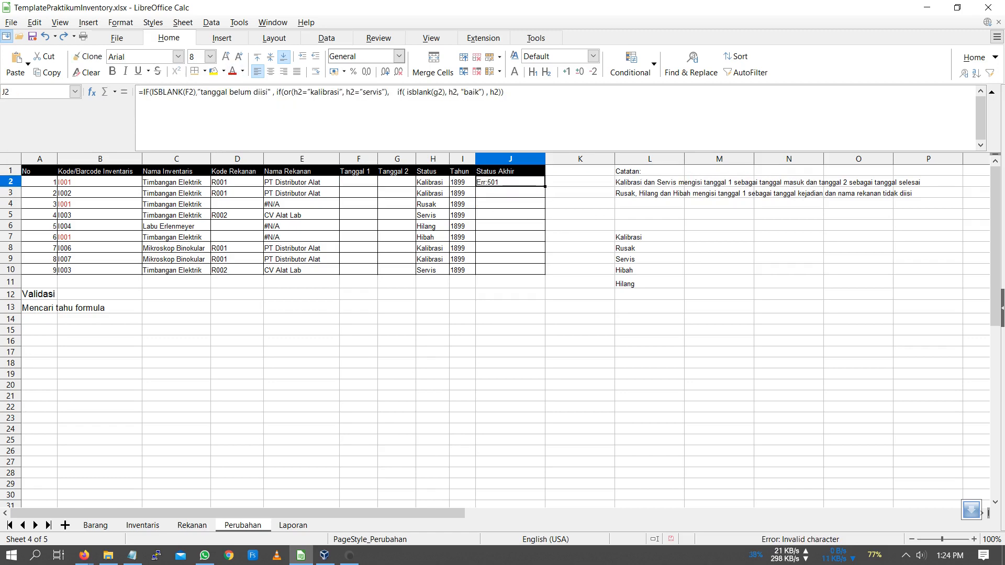
pyautogui.click(198, 92)
pyautogui.press('BackSpace')
pyautogui.write(';')
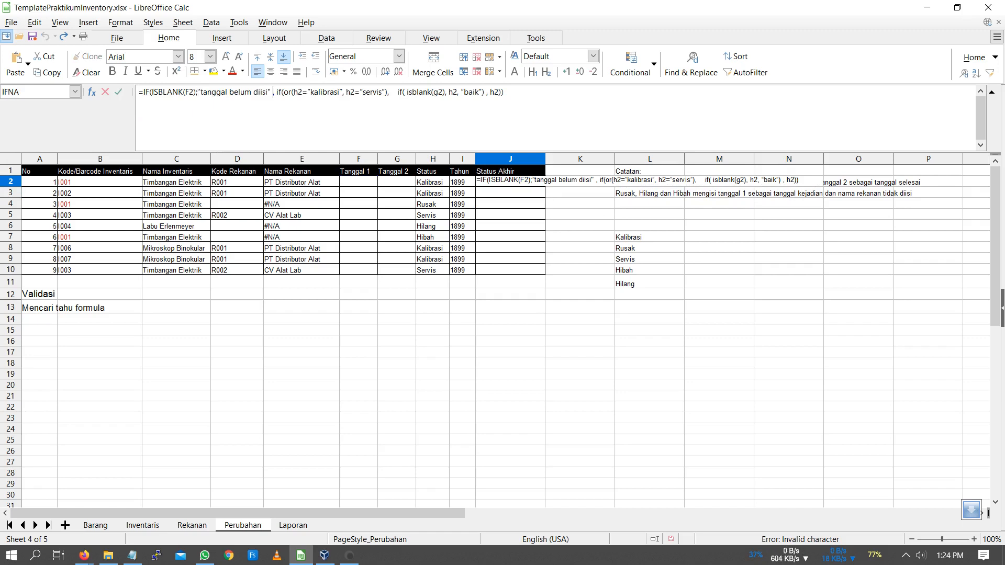
pyautogui.write(';')
# - Replace the commas inside and after J2's OR test with semicolons and remove the spaces before the inner if
pyautogui.press('Right')
pyautogui.press('Right')
pyautogui.press('Right')
pyautogui.press('Right')
pyautogui.press('Right')
pyautogui.press('Right')
pyautogui.press('Right')
pyautogui.press('Right')
pyautogui.press('Right')
pyautogui.press('Right')
pyautogui.press('Right')
pyautogui.press('Right')
pyautogui.press('Right')
pyautogui.press('Right')
pyautogui.press('Right')
pyautogui.hotkey('shift', 'Left')
pyautogui.write(';')
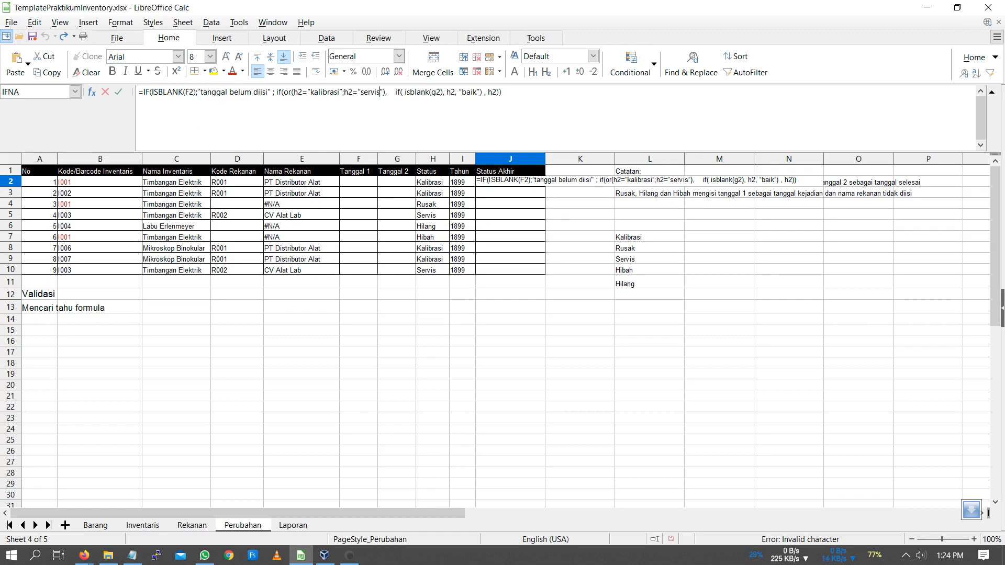
pyautogui.press('Right')
pyautogui.write(';')
pyautogui.press('Delete')
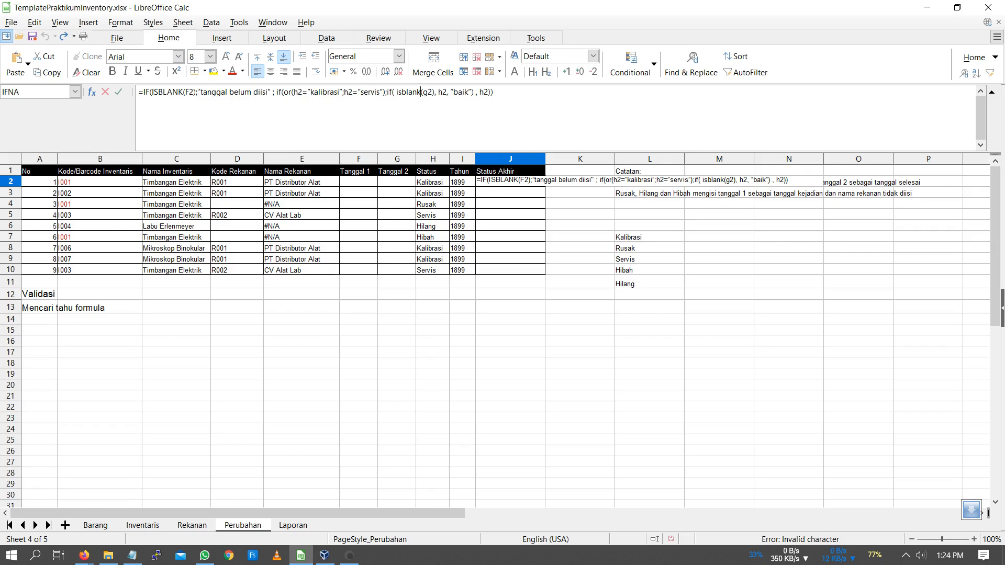
# - Replace the remaining commas in J2's innermost IF and before the final h2 with semicolons, and enter the formula
pyautogui.press('Right')
pyautogui.press('Right')
pyautogui.press('Right')
pyautogui.press('Right')
pyautogui.press('Right')
pyautogui.press('Right')
pyautogui.press('Right')
pyautogui.press('Right')
pyautogui.write(';')
pyautogui.press('Left')
pyautogui.press('Left')
pyautogui.press('Left')
pyautogui.press('Left')
pyautogui.press('Left')
pyautogui.press('Left')
pyautogui.press('Left')
pyautogui.press('Left')
pyautogui.press('Left')
pyautogui.press('Left')
pyautogui.press('Left')
pyautogui.press('BackSpace')
pyautogui.write(';')
pyautogui.press('Right')
pyautogui.press('Return')
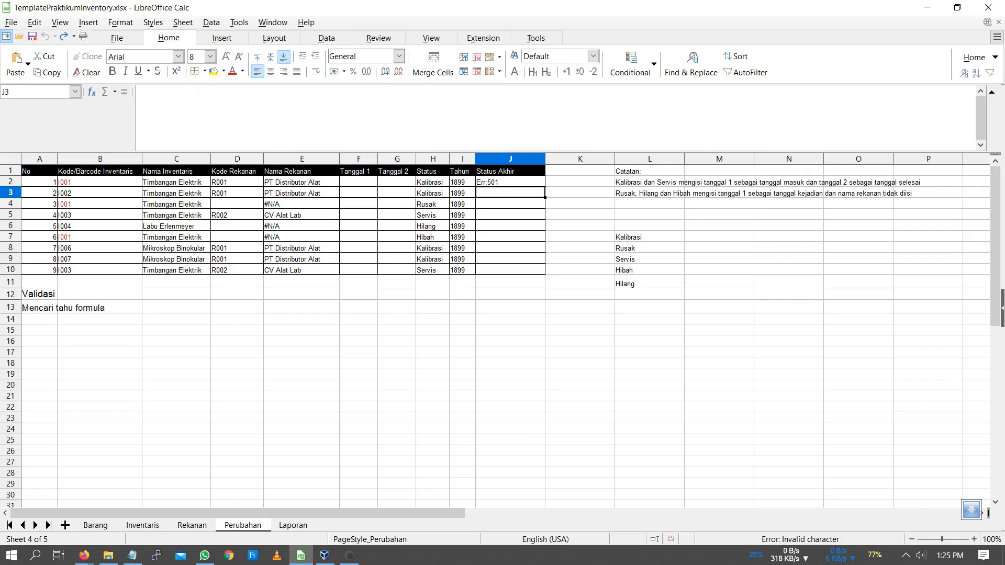
pyautogui.click(495, 184)
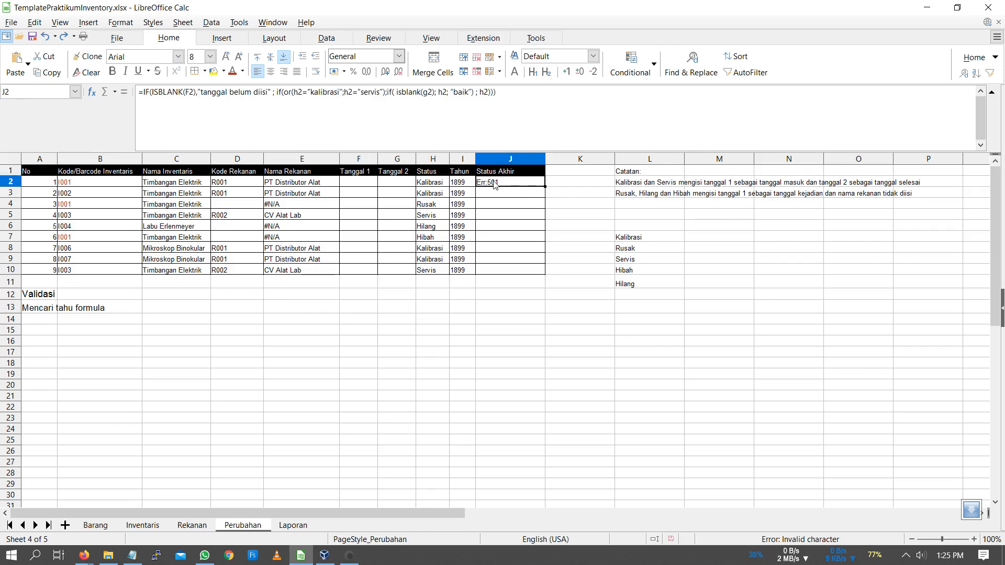
pyautogui.click(349, 556)
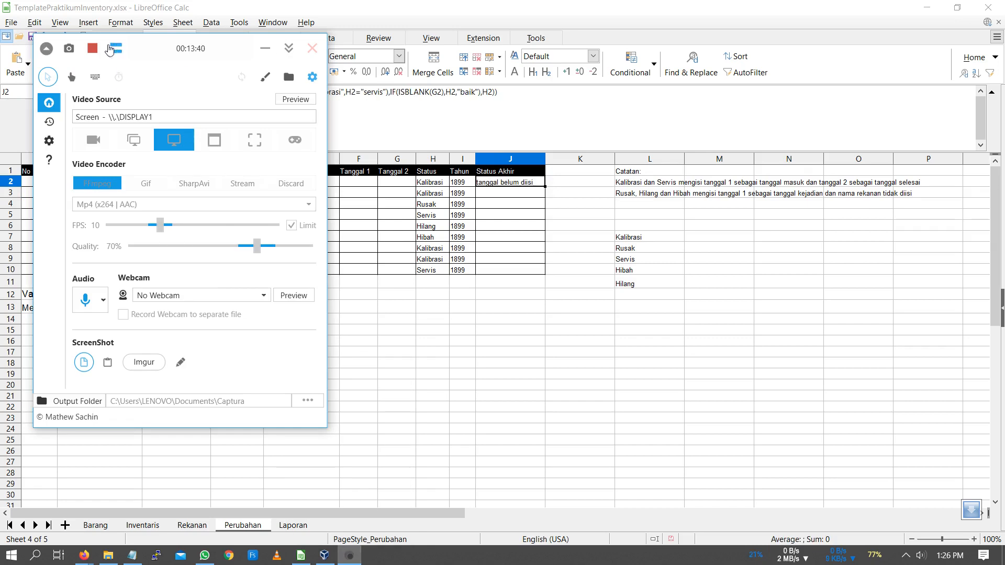
pyautogui.click(109, 49)
# - Replace J2's formula with =IF(ISBLANK(F2),"tanggal belum diisi" ; if(or(h2="kalibrasi";h2="servis");if( isblank(g2); h2; "baik") ; h2))))
pyautogui.click(449, 128)
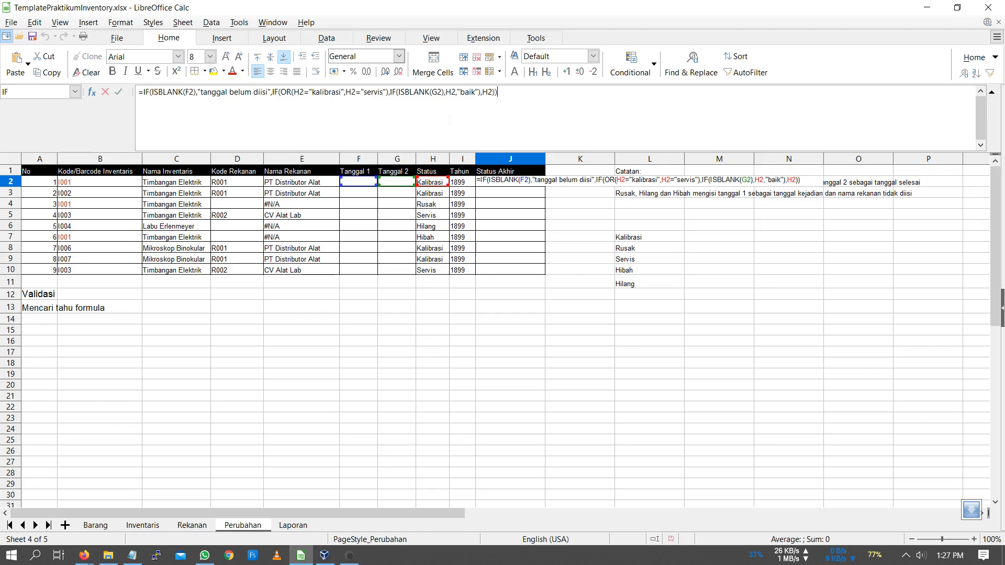
pyautogui.hotkey('ctrl', 'a')
pyautogui.write('=IF(ISBLANK(F2),"tanggal belum diisi" ; if(or(h2="kalibrasi";h2="servis");if( isblank(g2); h2; "baik") ; h2))))')
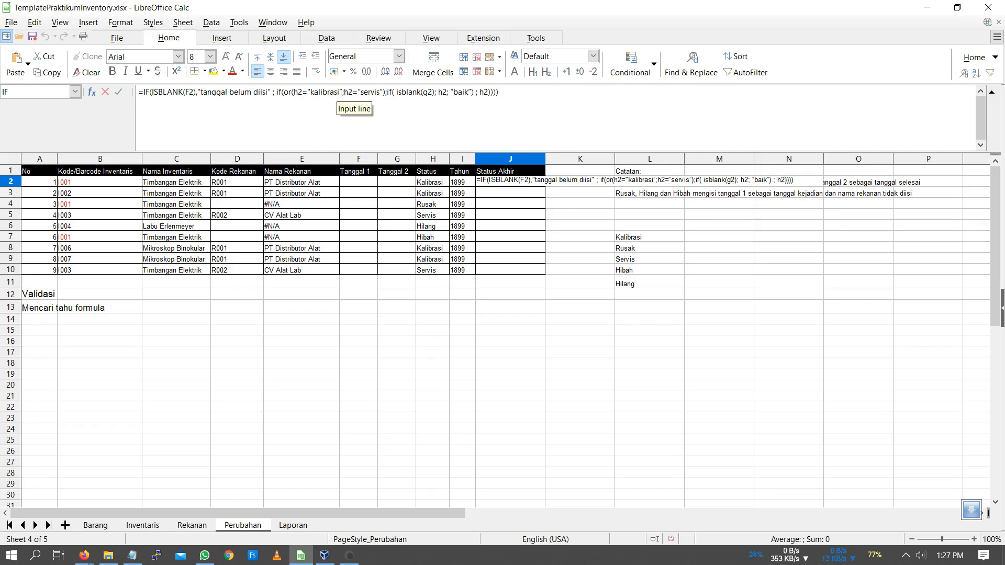
# - Retype the quotation marks around kalibrasi in J2's OR test as straight quotes
pyautogui.click(309, 92)
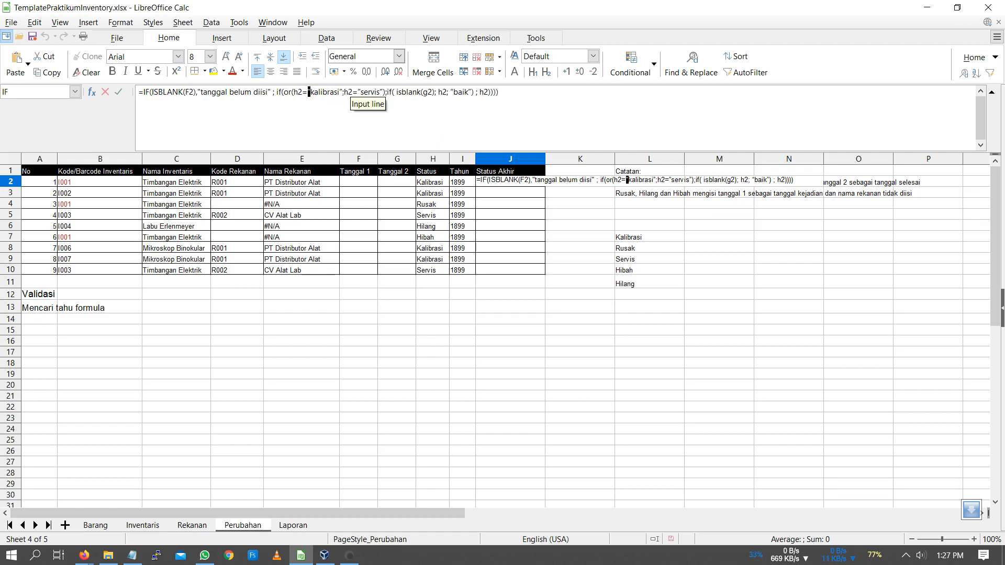
pyautogui.click(341, 92)
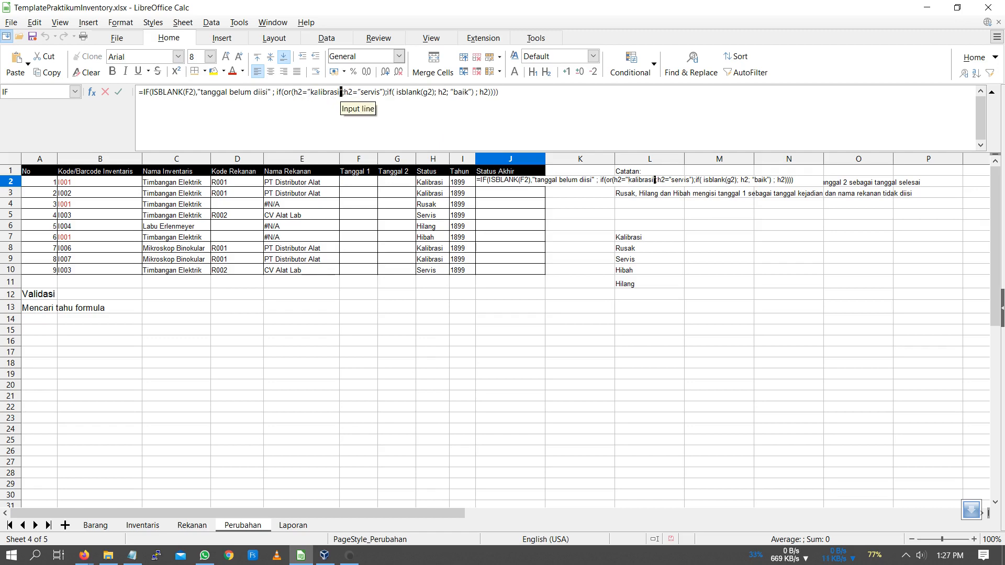
pyautogui.click(308, 92)
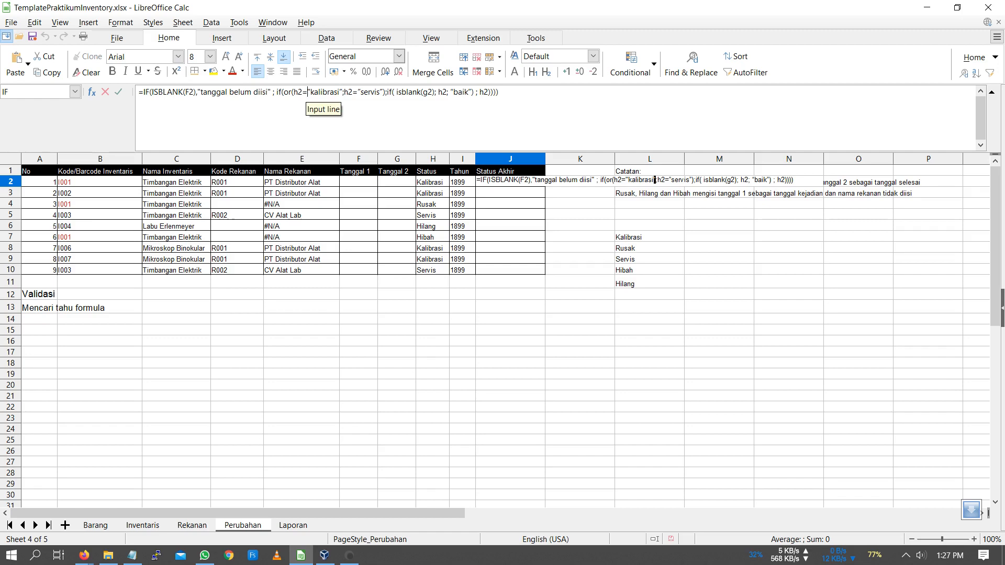
pyautogui.moveTo(308, 92); pyautogui.dragTo(310, 92)
pyautogui.click(341, 92)
pyautogui.moveTo(341, 92); pyautogui.dragTo(343, 92)
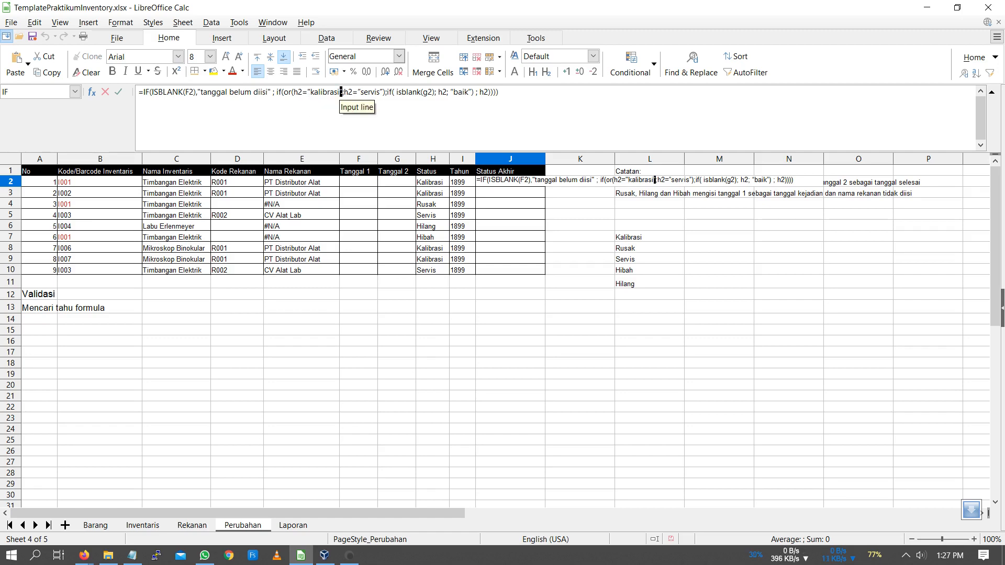
pyautogui.write('"')
# - Retype the quotation marks around servis in J2's OR test as straight quotes
pyautogui.moveTo(358, 92); pyautogui.dragTo(361, 92)
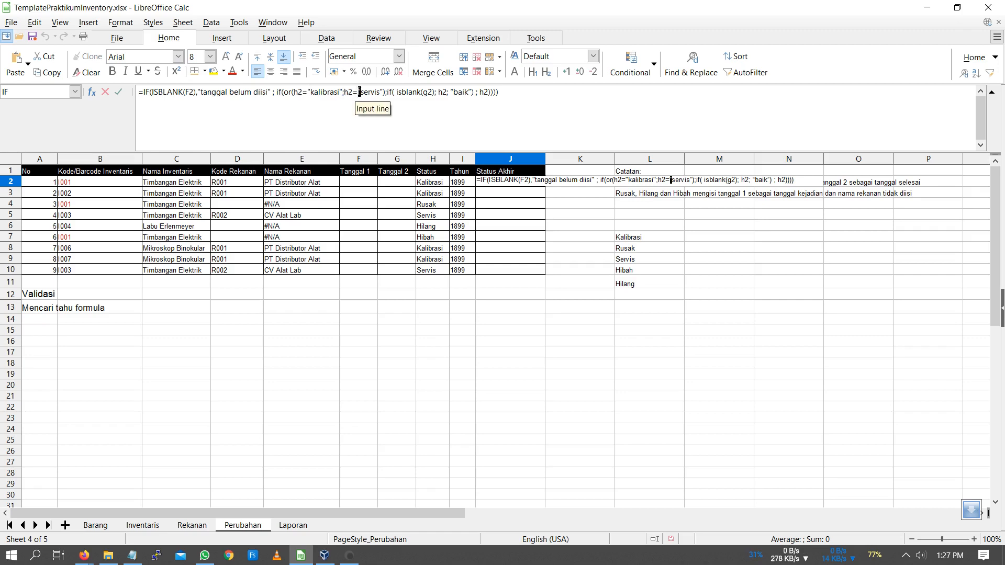
pyautogui.write('"')
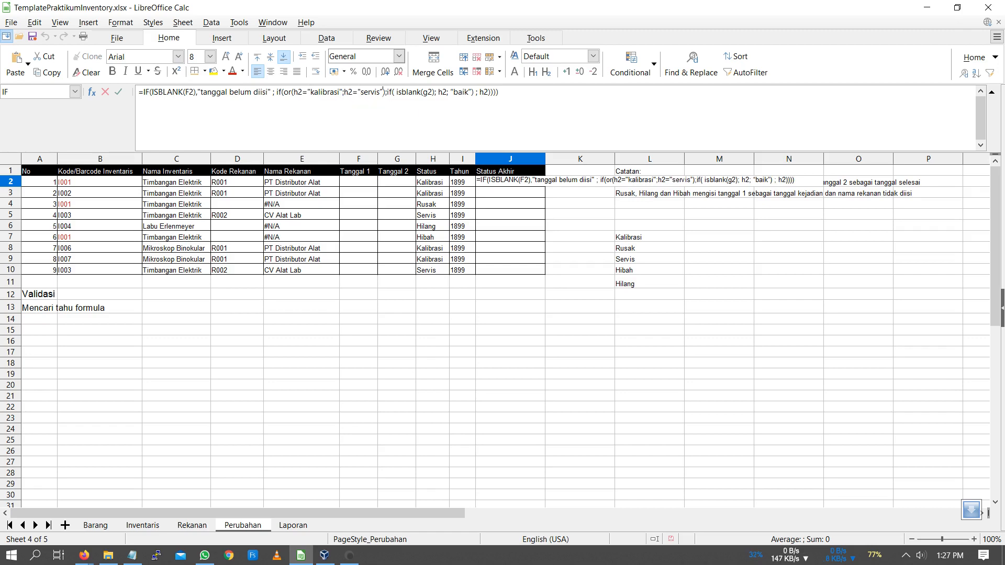
pyautogui.moveTo(379, 92); pyautogui.dragTo(383, 92)
pyautogui.write('"')
# - Retype the quotation marks around baik in J2 as straight quotes, then enter the formula and accept the proposed correction
pyautogui.moveTo(450, 92); pyautogui.dragTo(454, 92)
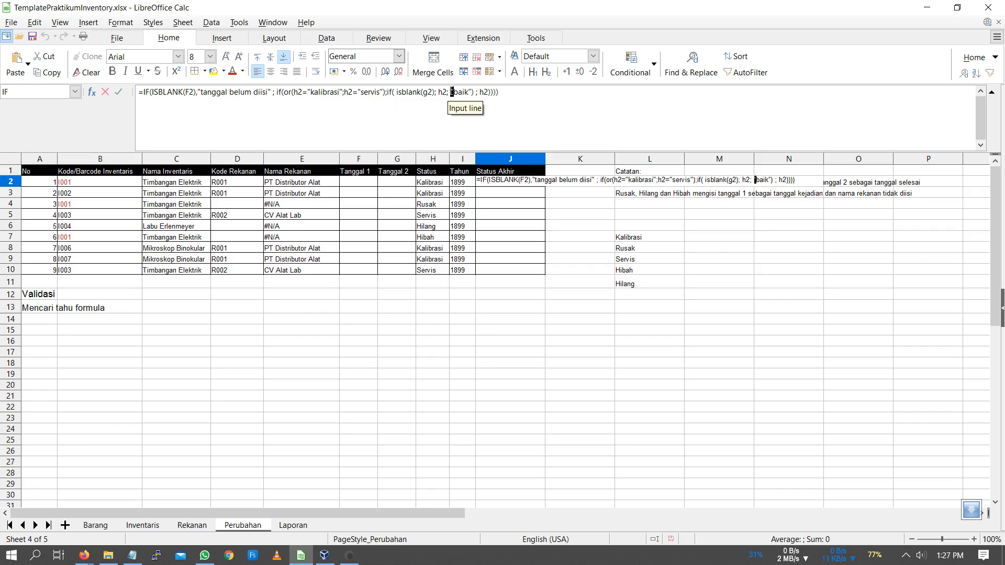
pyautogui.write('"')
pyautogui.moveTo(467, 92); pyautogui.dragTo(471, 92)
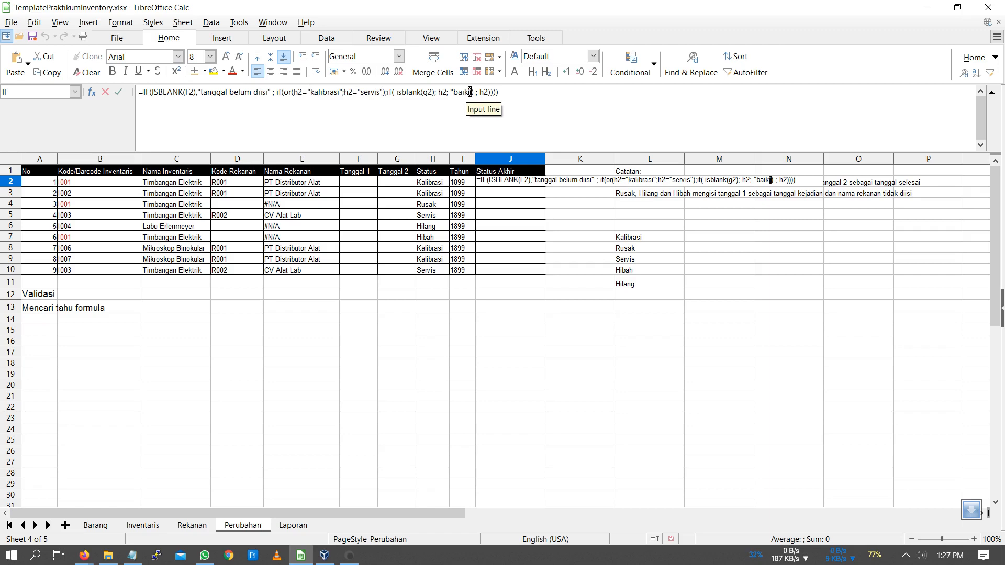
pyautogui.write('"')
pyautogui.press('Return')
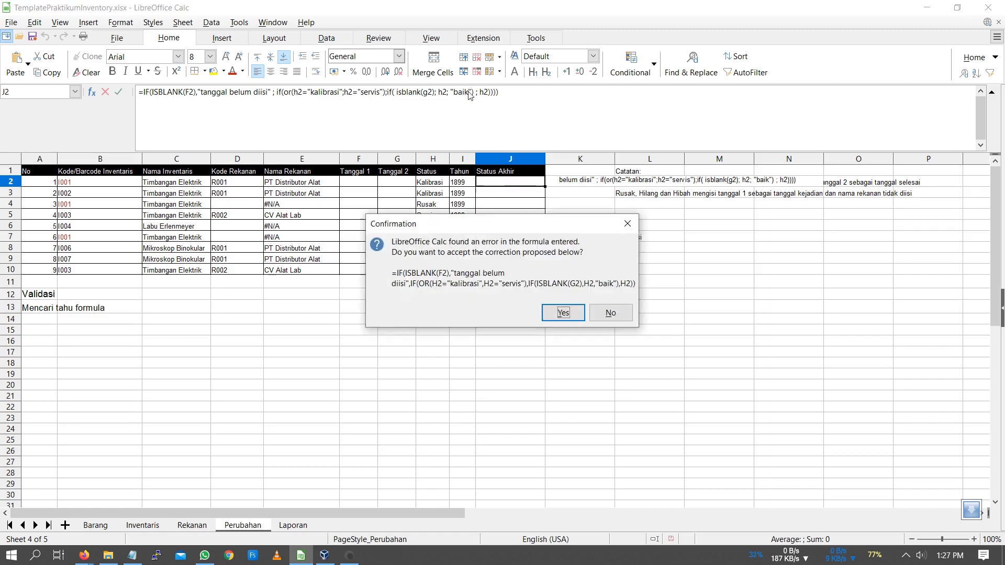
pyautogui.press('Return')
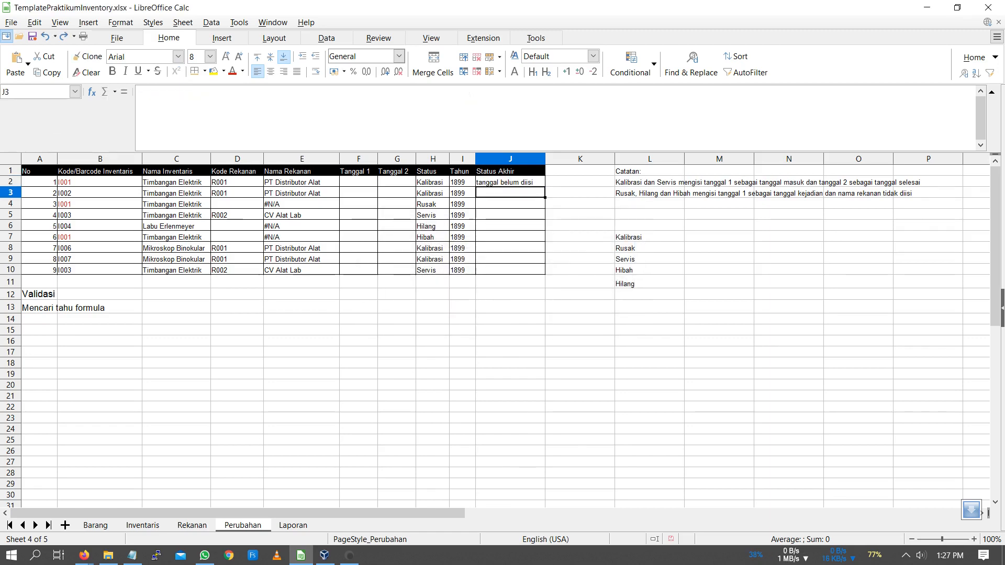
# - Fill the Status Akhir formula from J2 down through J10
pyautogui.click(513, 186)
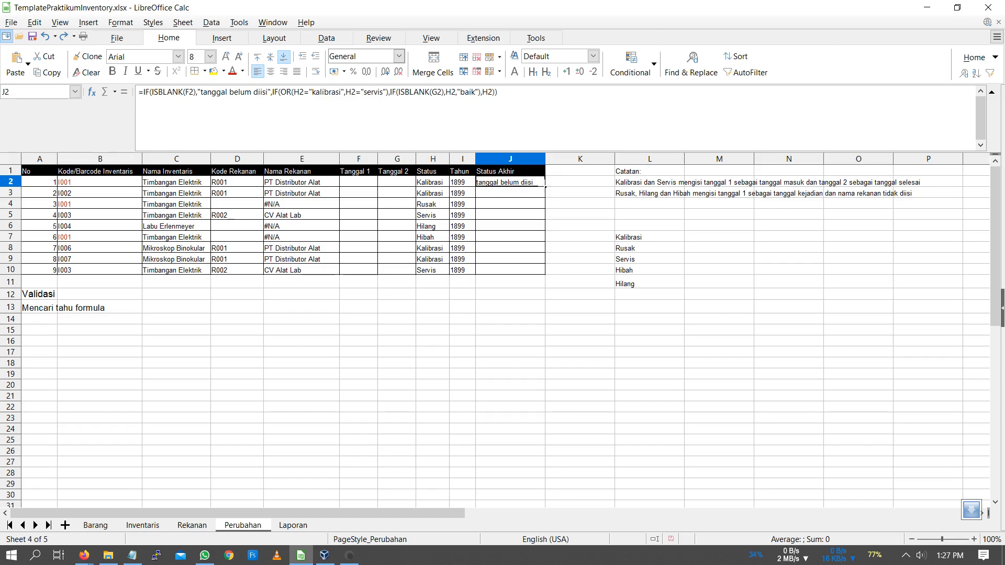
pyautogui.doubleClick(545, 186)
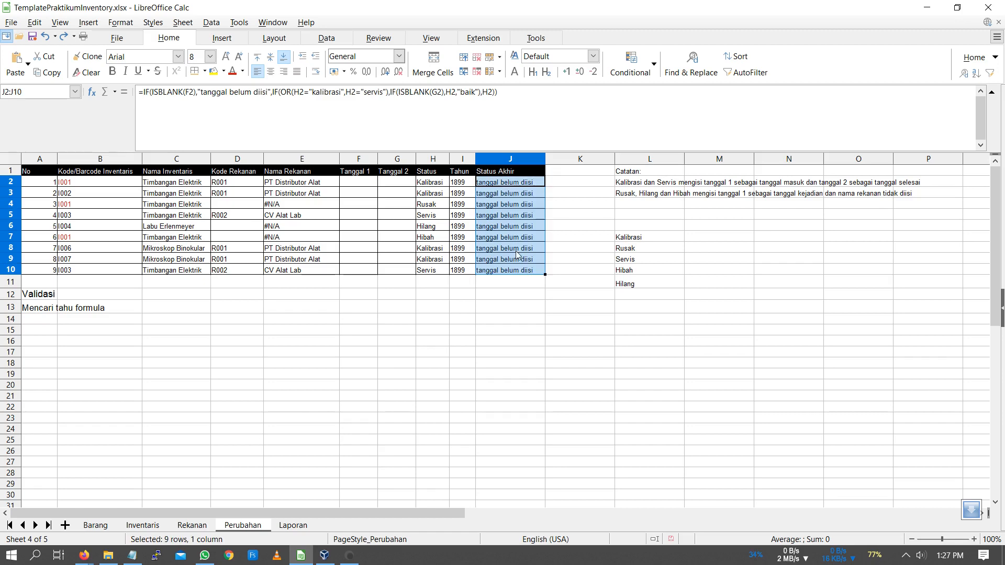